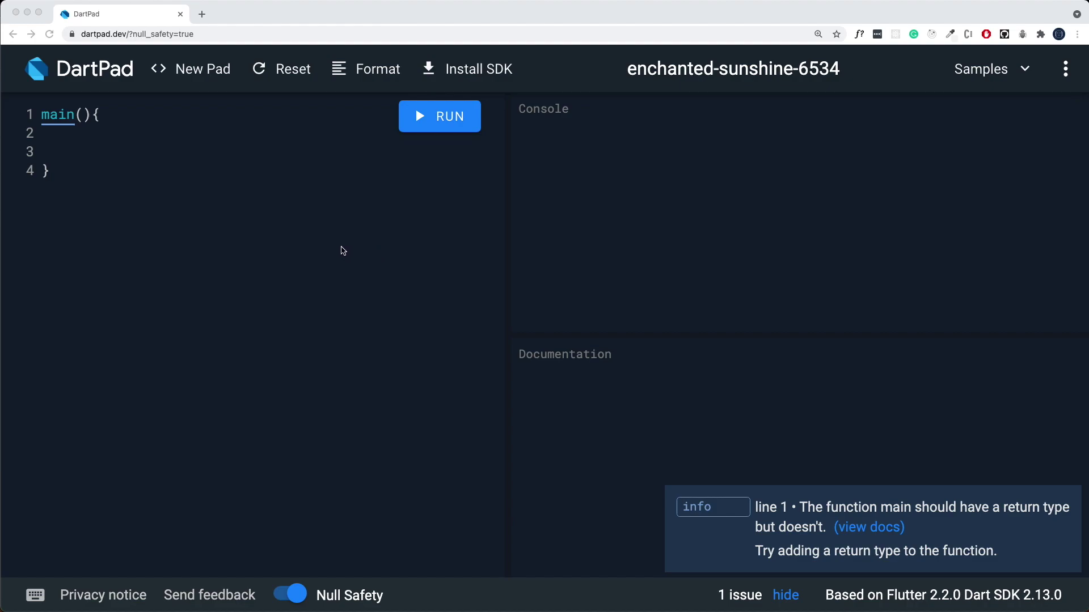
Declare var name = "Flutter" inside main and check that the documentation shows it as String.
{"action": "left_click", "coordinate": [341, 250]}
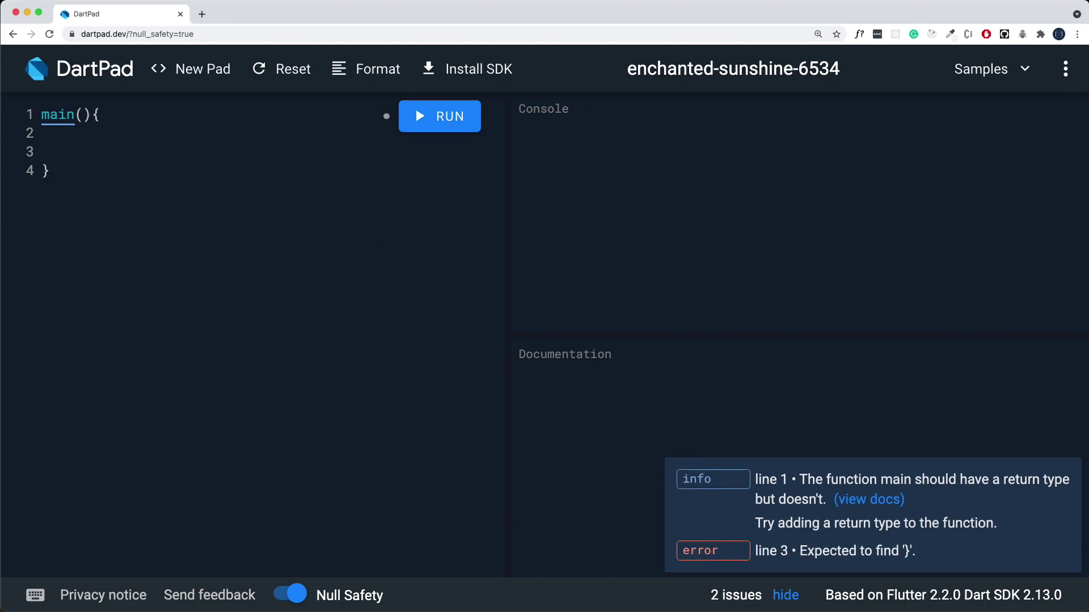
{"action": "type", "text": "var"}
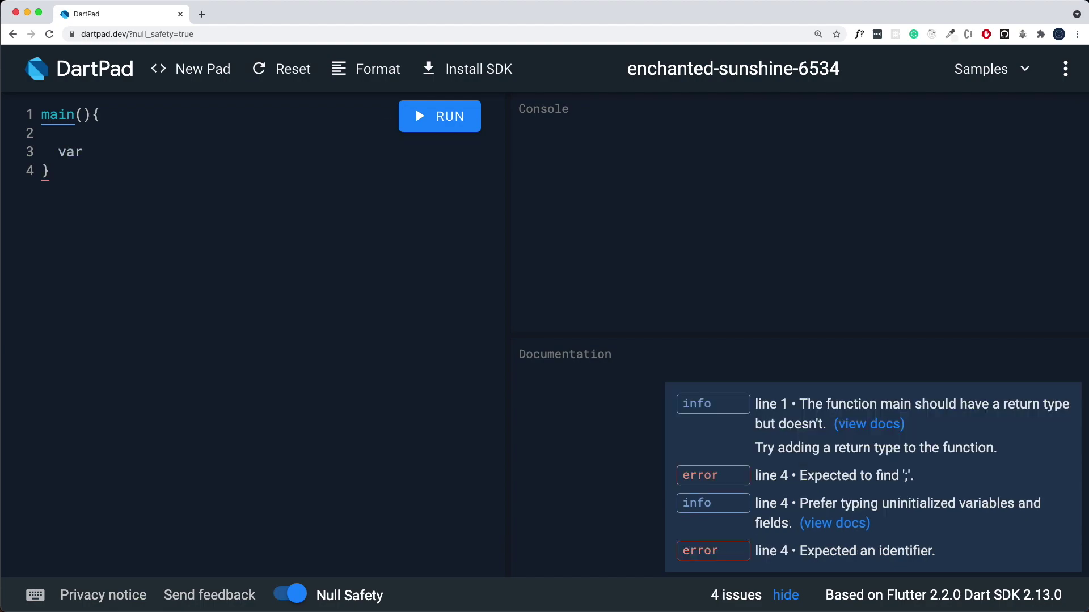
{"action": "type", "text": "name = "}
{"action": "type", "text": "\"Flute"}
{"action": "type", "text": "ter\";"}
{"action": "left_click", "coordinate": [105, 156]}
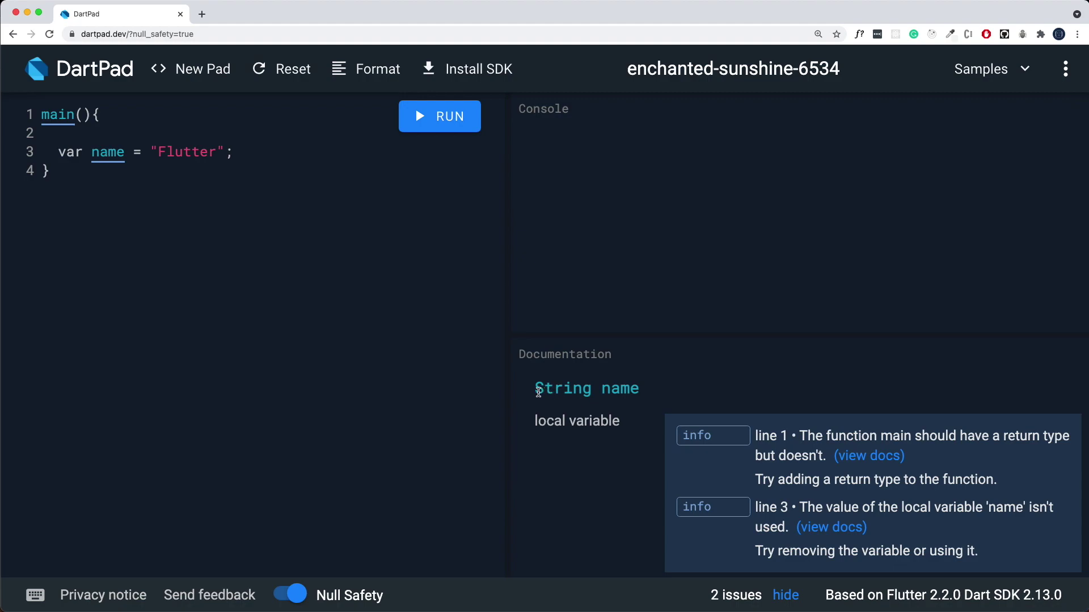
{"action": "left_click_drag", "start_coordinate": [537, 391], "coordinate": [586, 389]}
{"action": "left_click_drag", "start_coordinate": [152, 152], "coordinate": [230, 154]}
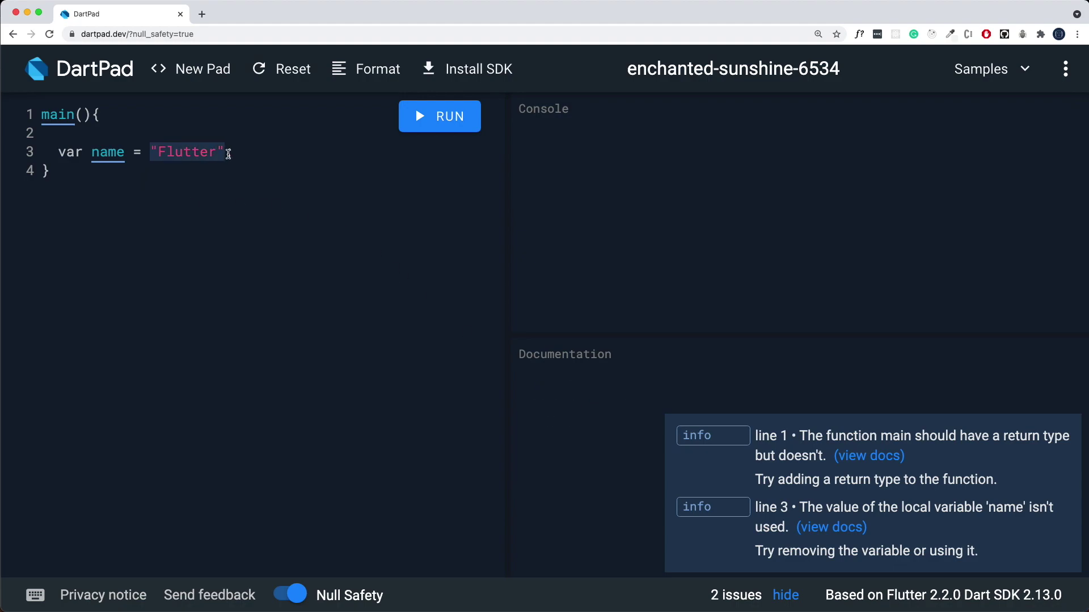
{"action": "left_click", "coordinate": [108, 152]}
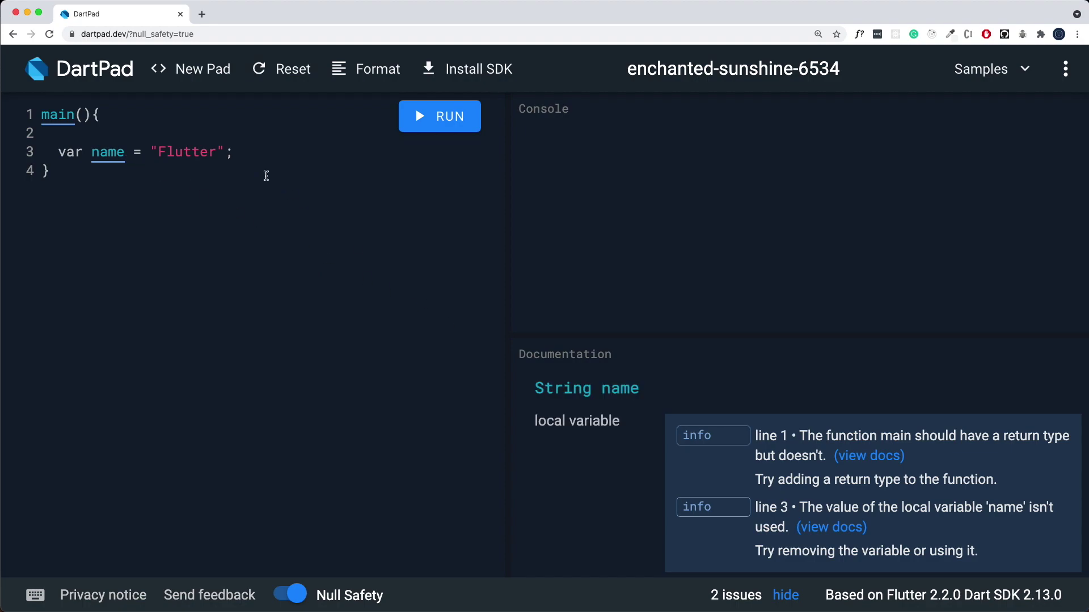
Add String anotherName = "dart"; on a new line below name, followed by blank lines.
{"action": "key", "text": "Down"}
{"action": "key", "text": "Return"}
{"action": "type", "text": "String "}
{"action": "type", "text": "anoth"}
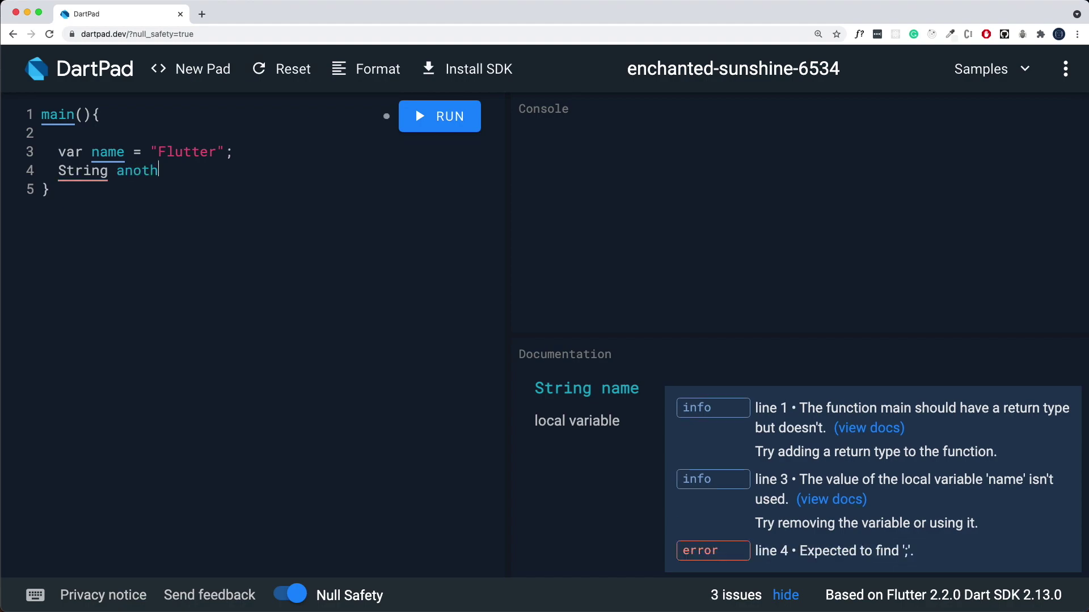
{"action": "type", "text": "erName = \""}
{"action": "type", "text": "dart"}
{"action": "key", "text": "Return"}
{"action": "key", "text": "Return"}
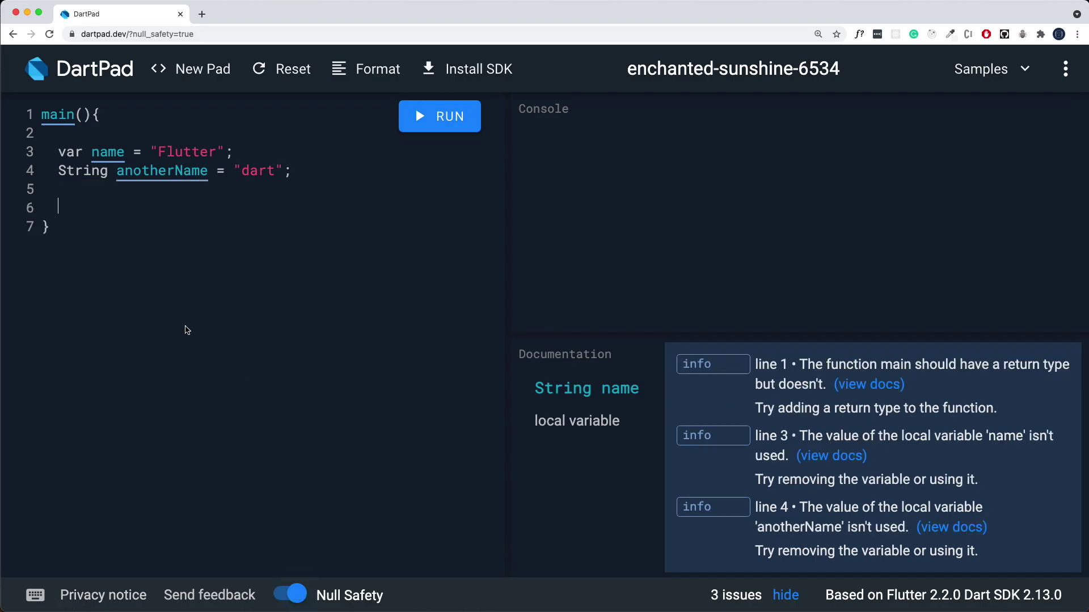
{"action": "type", "text": "int "}
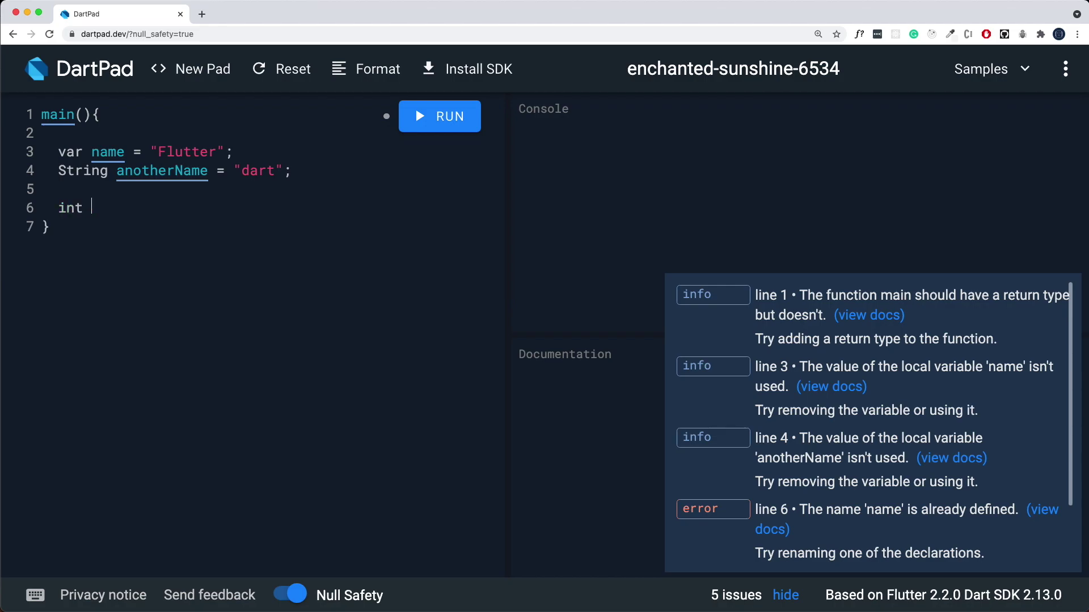
{"action": "type", "text": "age = nul"}
{"action": "type", "text": "l"}
{"action": "type", "text": ";"}
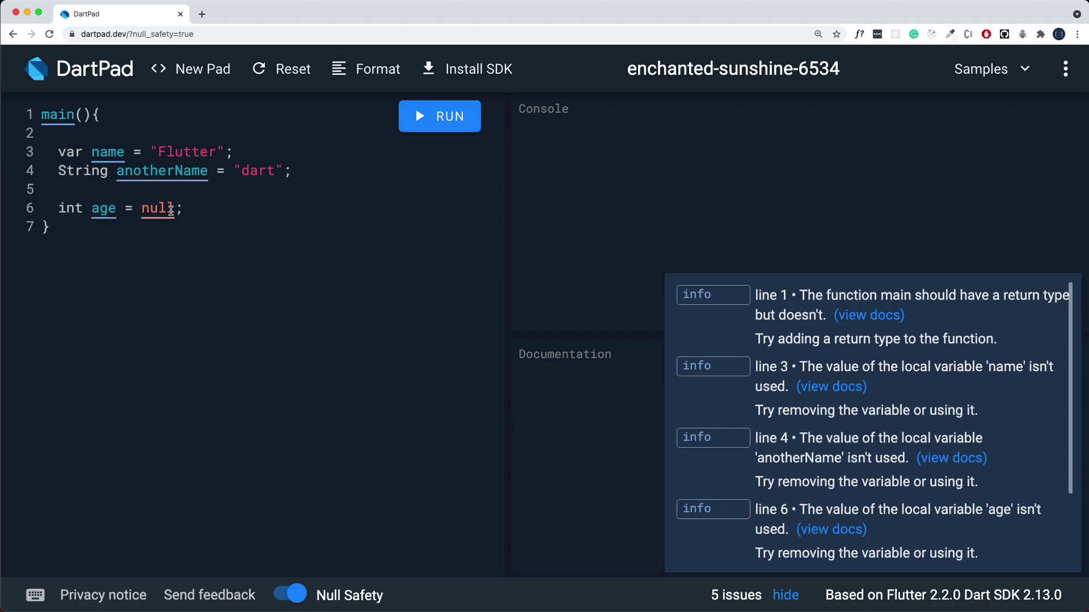
{"action": "mouse_move", "coordinate": [157, 209]}
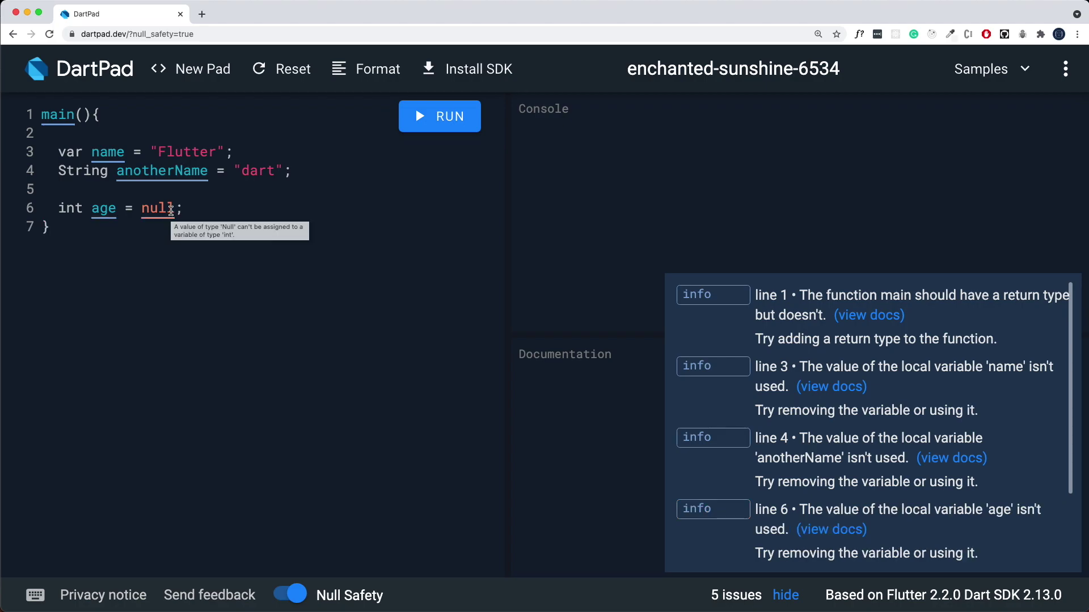
{"action": "scroll", "coordinate": [749, 395], "scroll_direction": "down", "scroll_amount": 3}
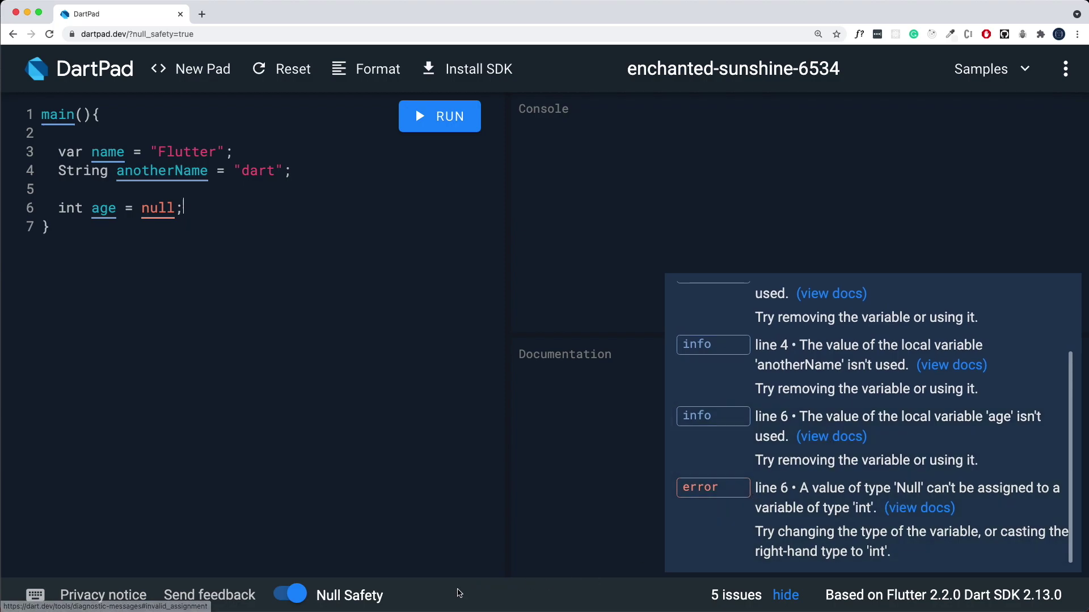
Switch null safety off and back on so the null assigned to int age is flagged.
{"action": "left_click", "coordinate": [297, 596]}
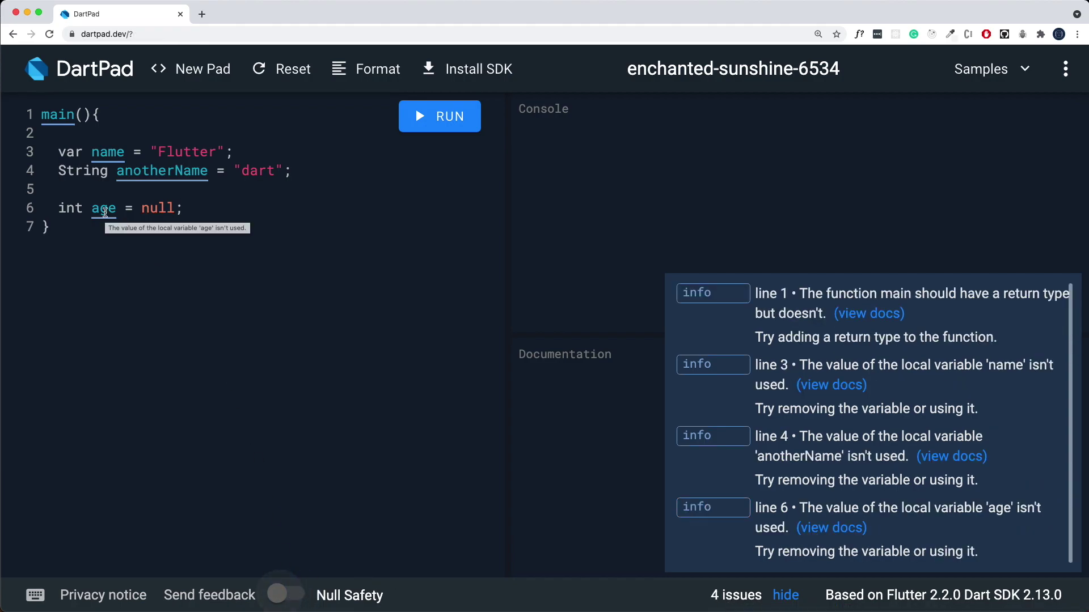
{"action": "left_click", "coordinate": [66, 211]}
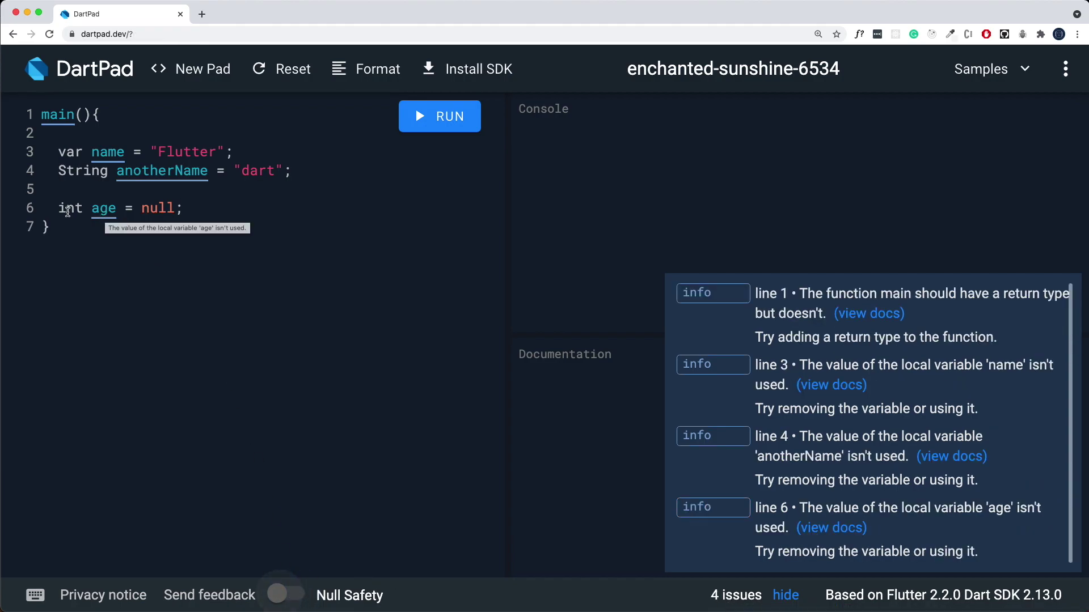
{"action": "left_click", "coordinate": [160, 211]}
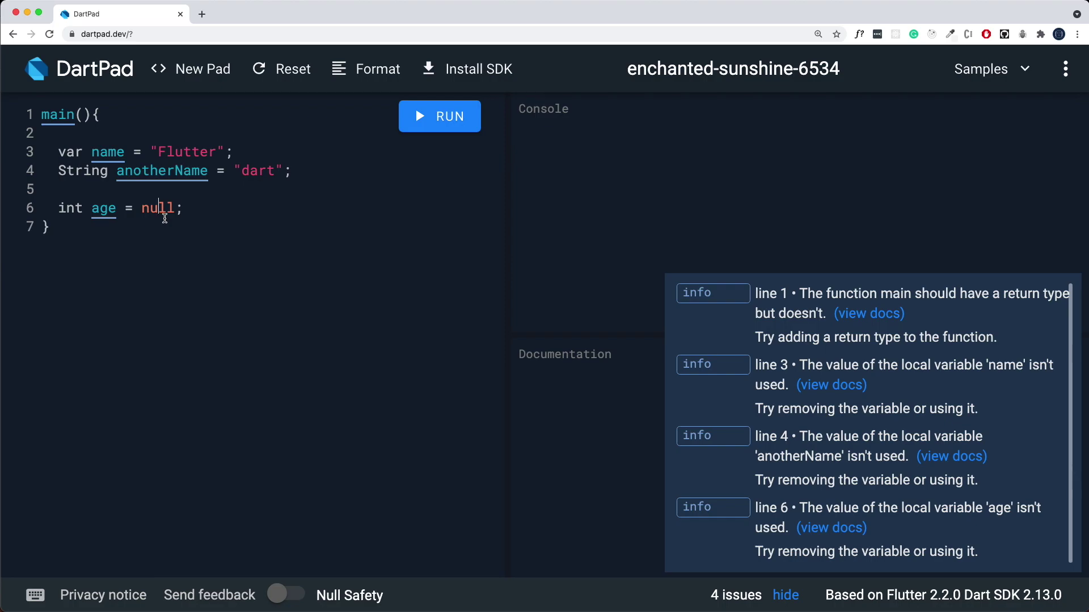
{"action": "left_click", "coordinate": [286, 595]}
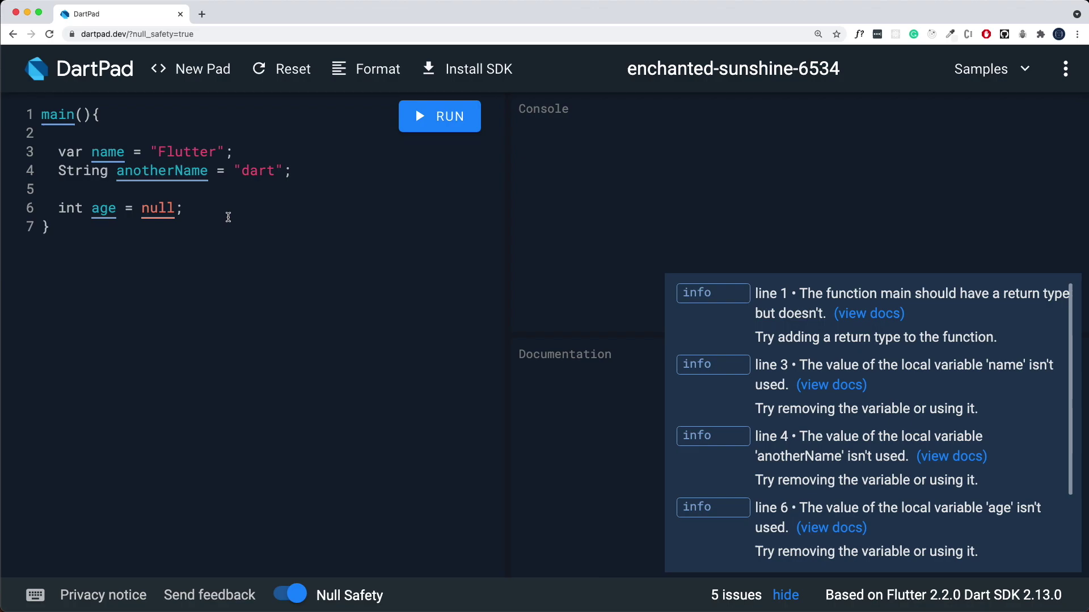
Change age's type to int? and hide the issues list.
{"action": "left_click", "coordinate": [84, 209]}
{"action": "type", "text": "?"}
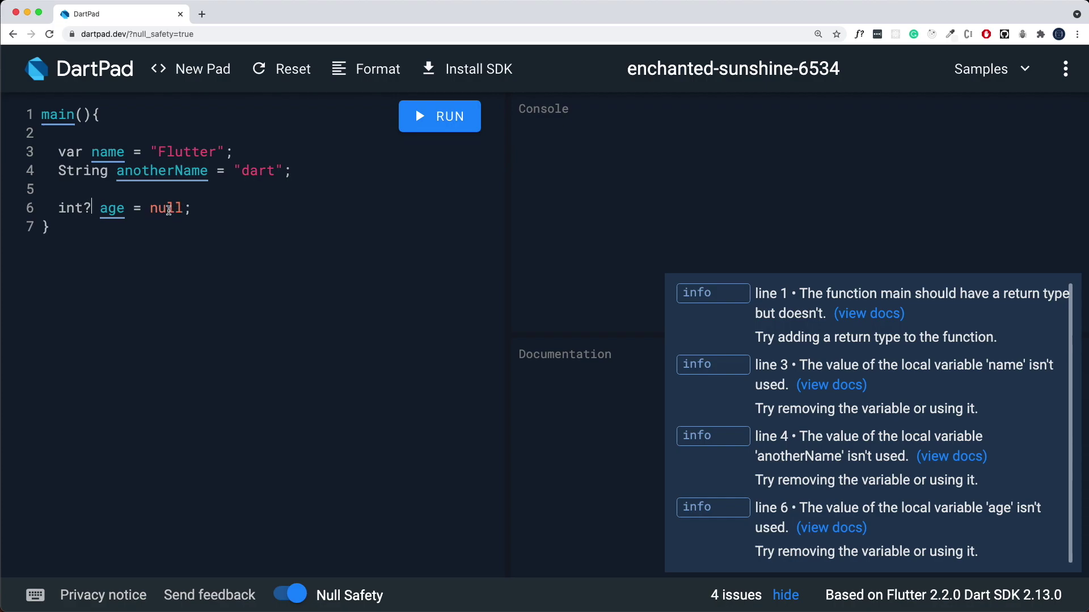
{"action": "left_click", "coordinate": [213, 189]}
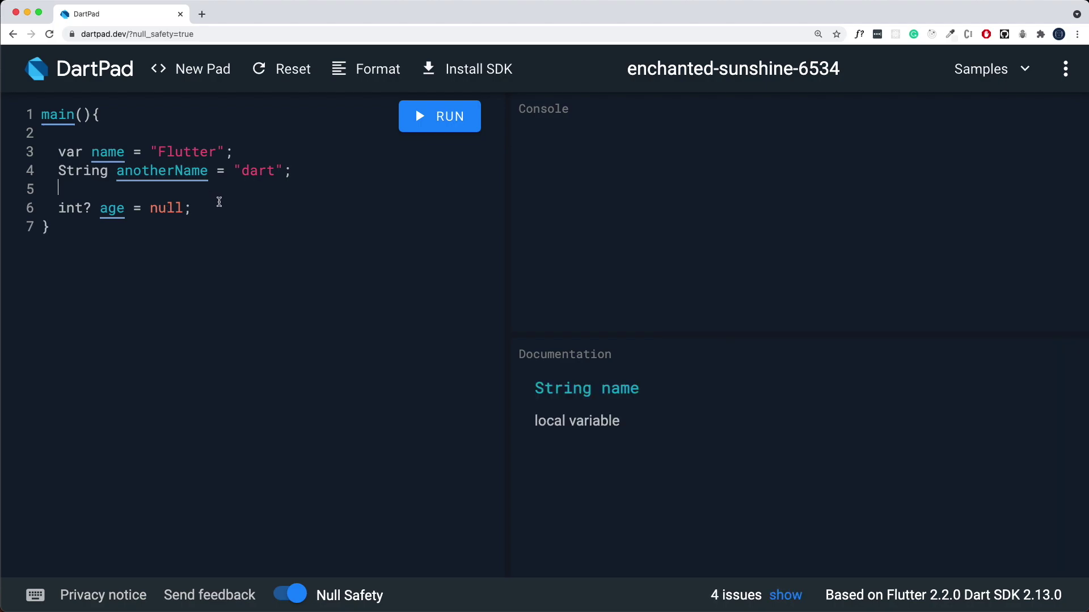
Delete the anotherName and age lines and turn name into an uninitialised String declaration.
{"action": "key", "text": "Return"}
{"action": "key", "text": "Return"}
{"action": "key", "text": "shift+Up"}
{"action": "key", "text": "shift+Up"}
{"action": "key", "text": "shift+Up"}
{"action": "key", "text": "BackSpace"}
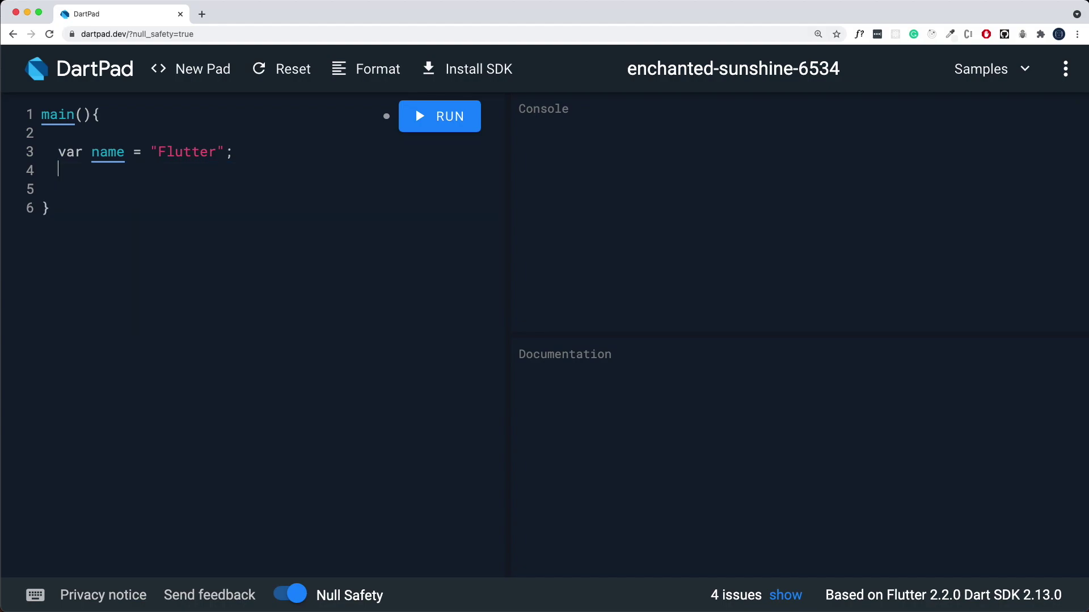
{"action": "double_click", "coordinate": [70, 151]}
{"action": "type", "text": "String"}
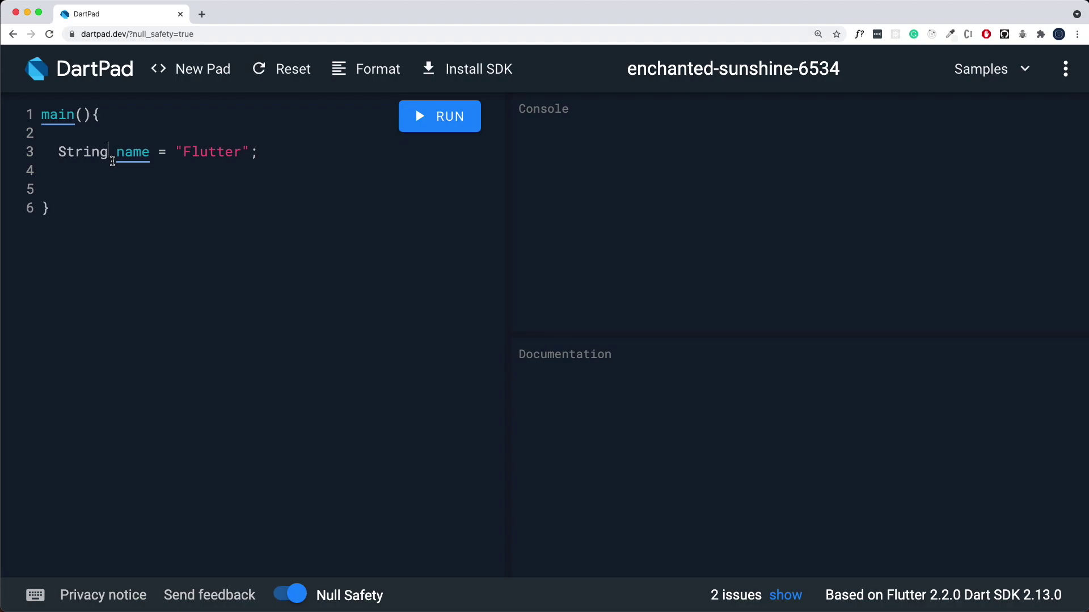
{"action": "type", "text": "?"}
{"action": "key", "text": "BackSpace"}
{"action": "left_click_drag", "start_coordinate": [168, 152], "coordinate": [247, 151]}
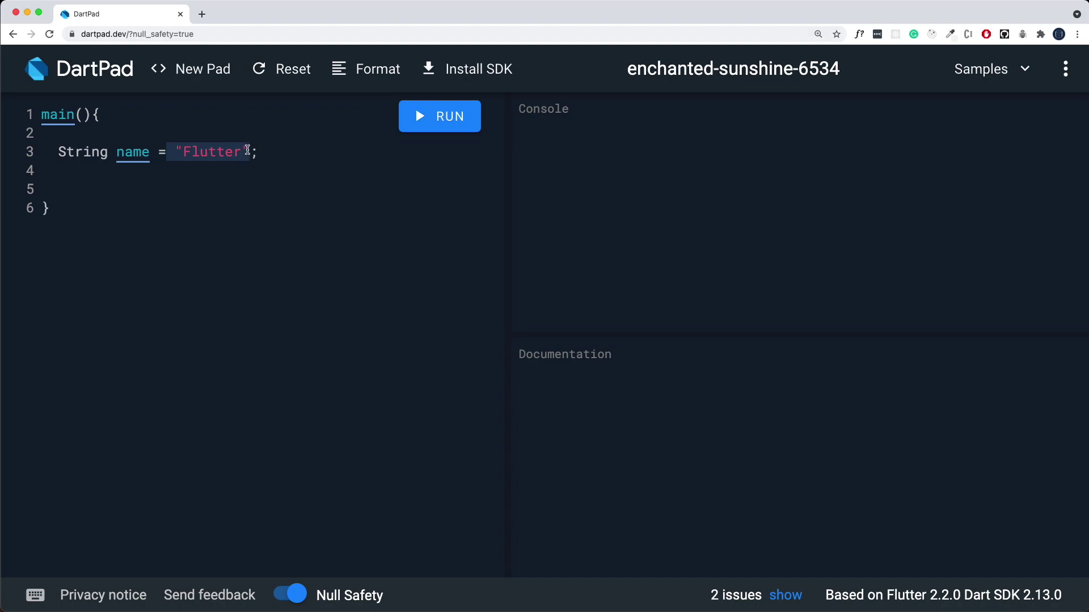
{"action": "key", "text": "BackSpace"}
{"action": "key", "text": "BackSpace"}
{"action": "key", "text": "BackSpace"}
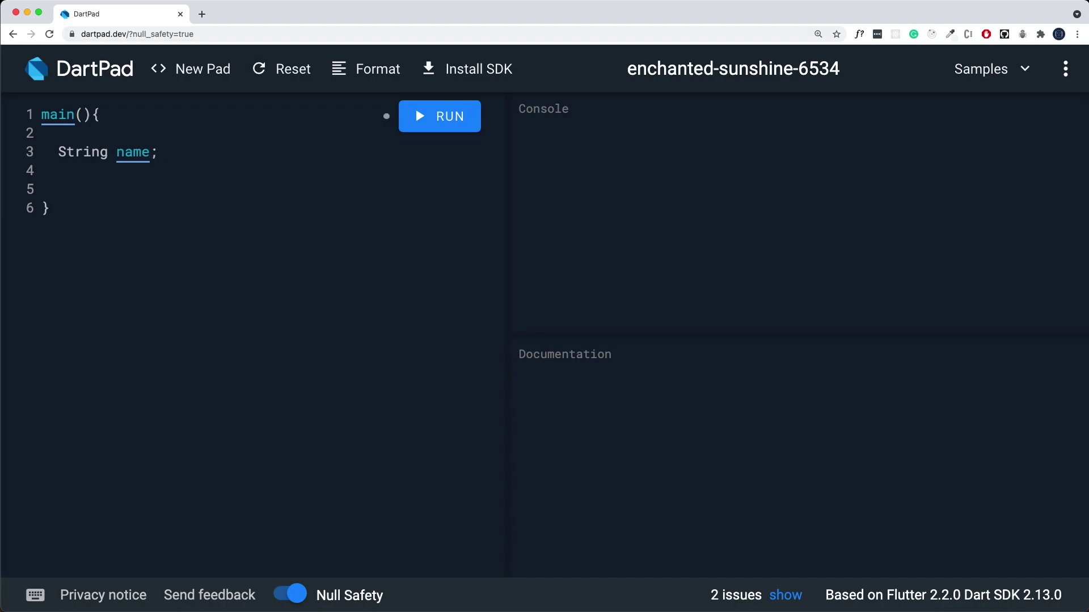
Add print(name); below the declaration and show the issue that name must be assigned.
{"action": "left_click", "coordinate": [140, 152]}
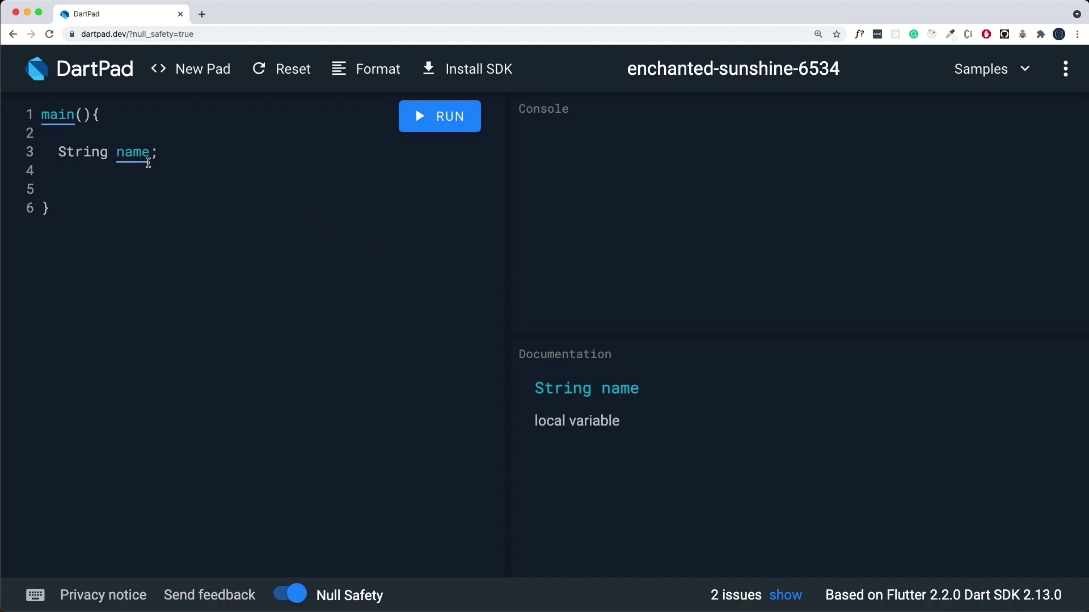
{"action": "left_click", "coordinate": [172, 153]}
{"action": "key", "text": "Return"}
{"action": "type", "text": "print("}
{"action": "type", "text": "name);"}
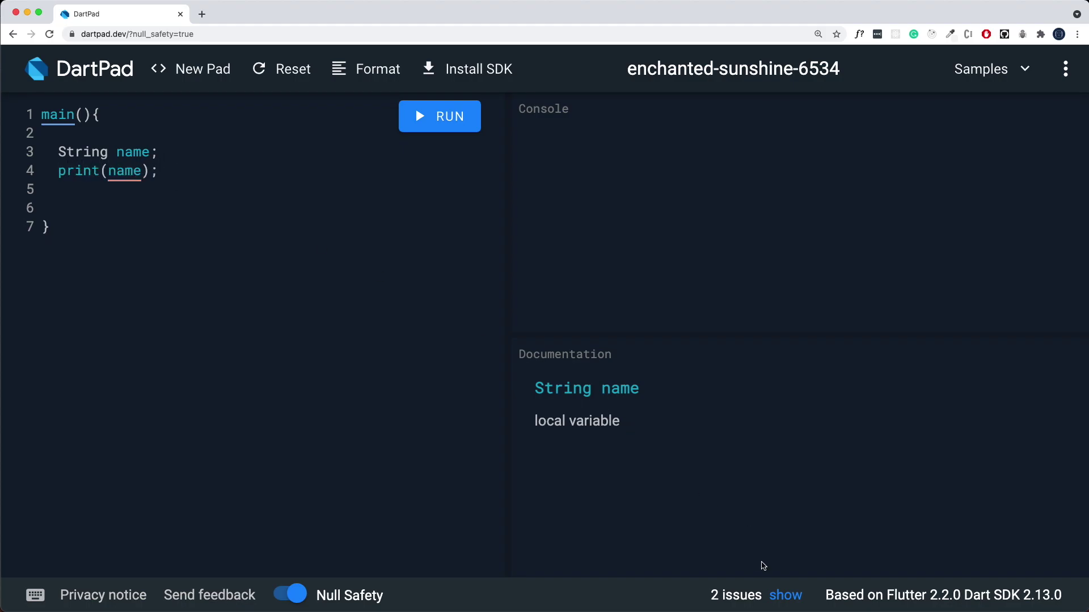
{"action": "left_click", "coordinate": [785, 596]}
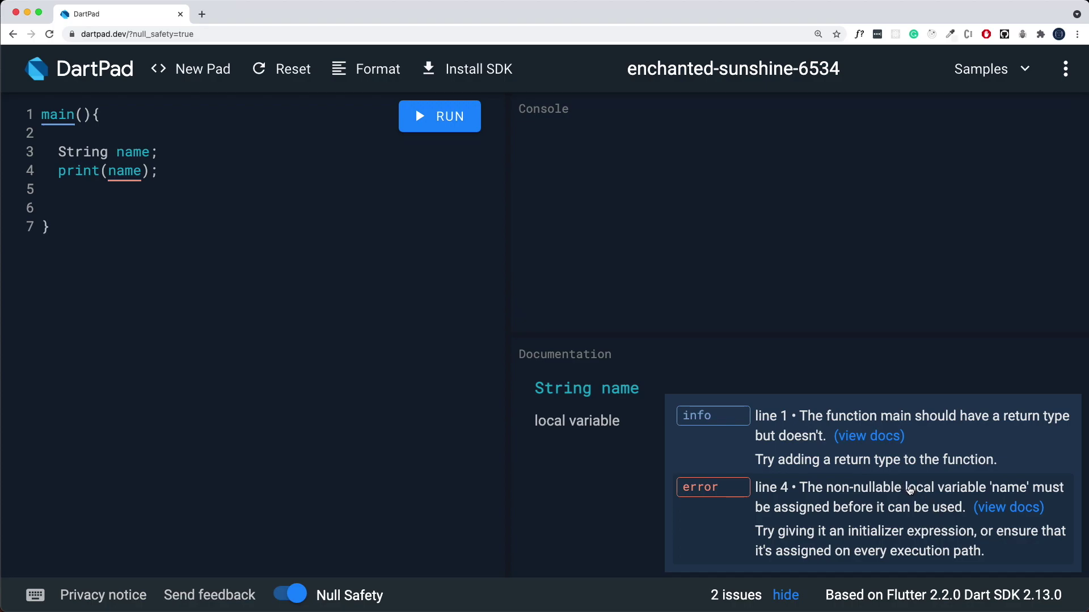
Add name="Flutter"; after String name; and insert blank lines below the declaration.
{"action": "left_click", "coordinate": [203, 155]}
{"action": "key", "text": "Return"}
{"action": "type", "text": "name=\"Flut"}
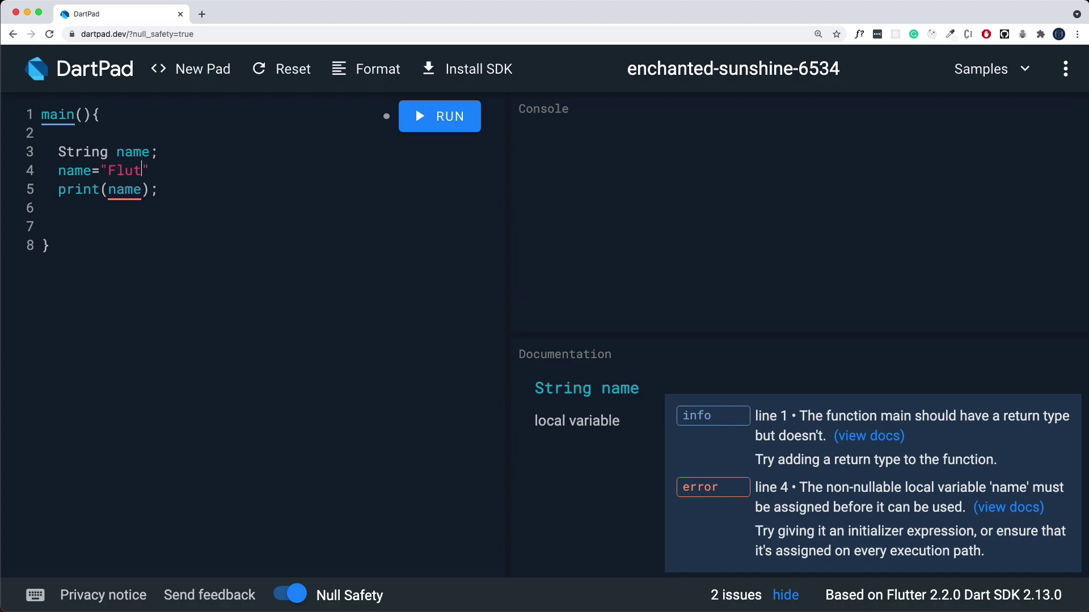
{"action": "type", "text": "ter\""}
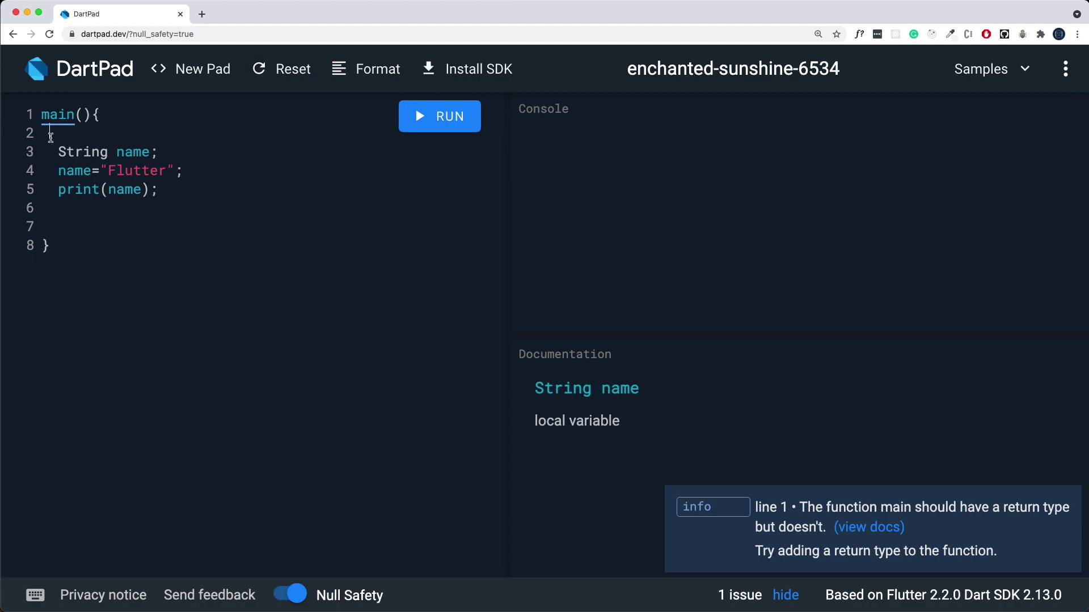
{"action": "left_click_drag", "start_coordinate": [50, 133], "coordinate": [210, 219]}
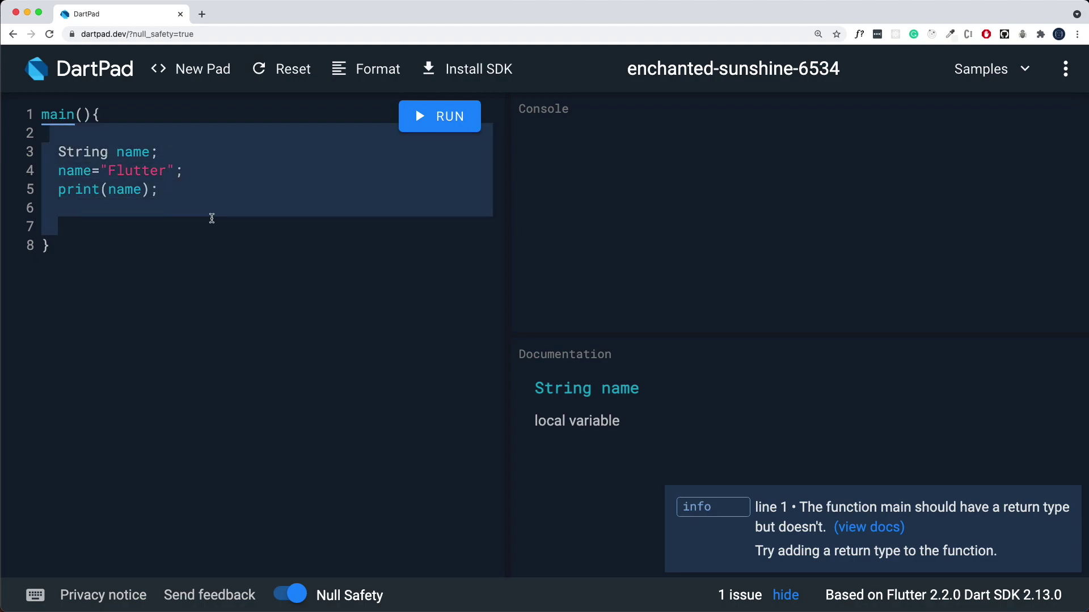
{"action": "left_click", "coordinate": [165, 152]}
{"action": "key", "text": "Return"}
{"action": "key", "text": "Return"}
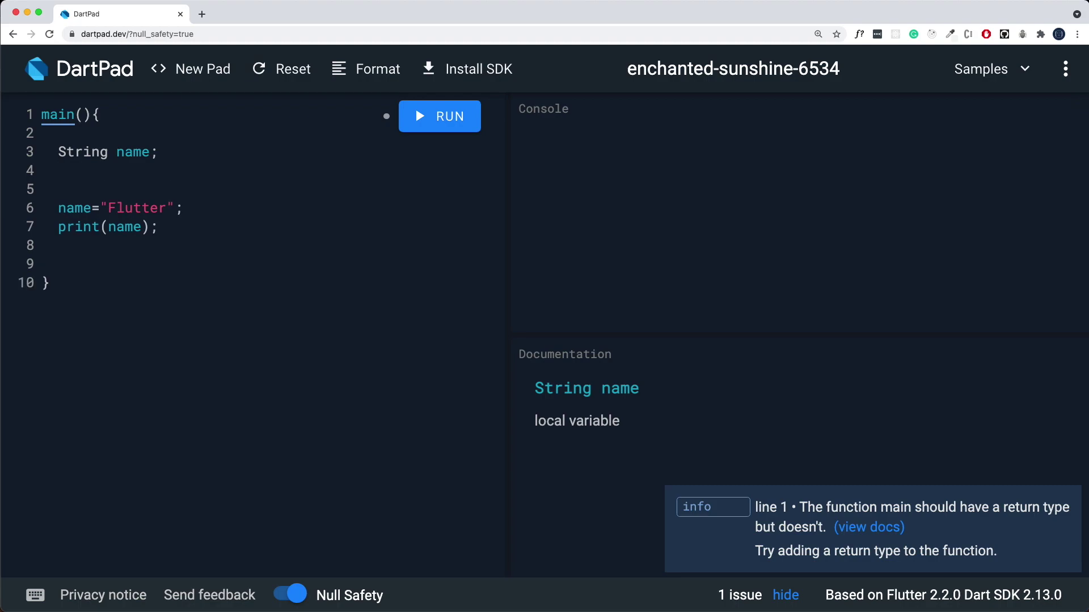
Cut String name; out of main and paste it above main on line 1.
{"action": "key", "text": "shift+Up"}
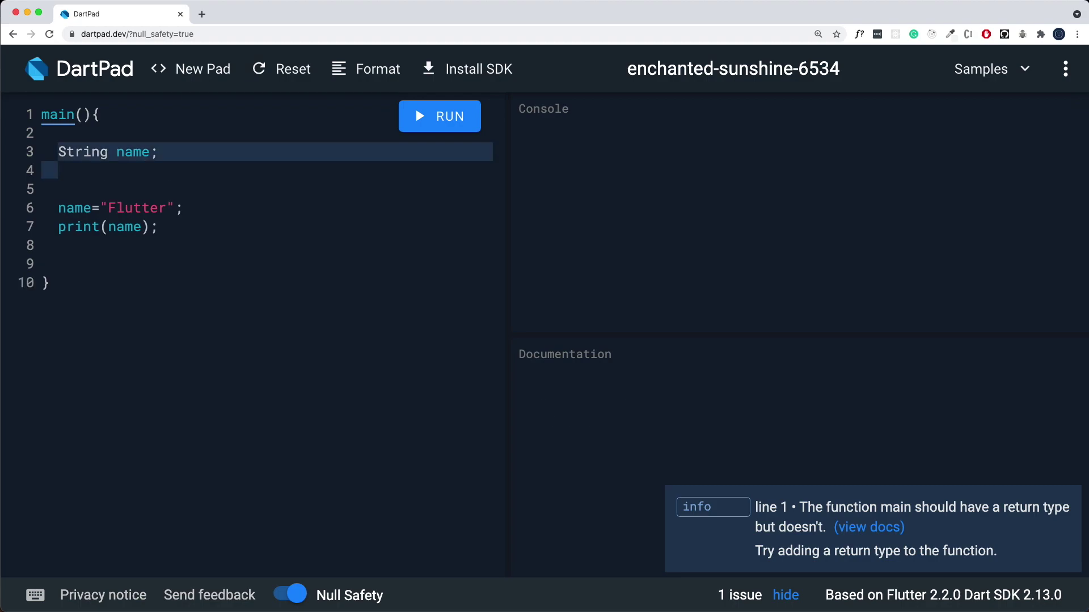
{"action": "key", "text": "super+x"}
{"action": "key", "text": "super+Up"}
{"action": "key", "text": "Return"}
{"action": "key", "text": "Up"}
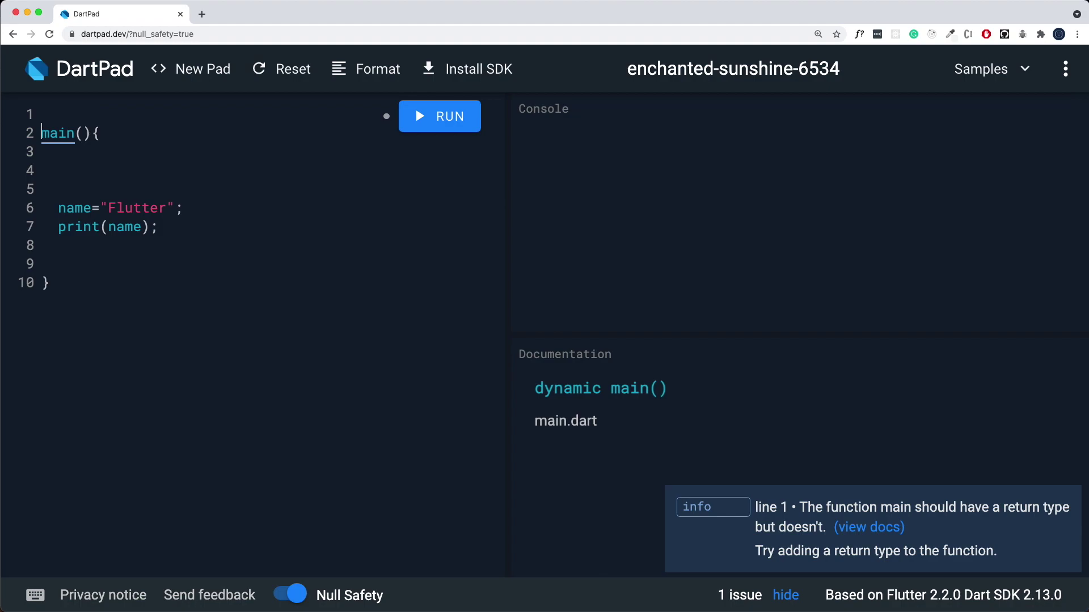
{"action": "key", "text": "super+v"}
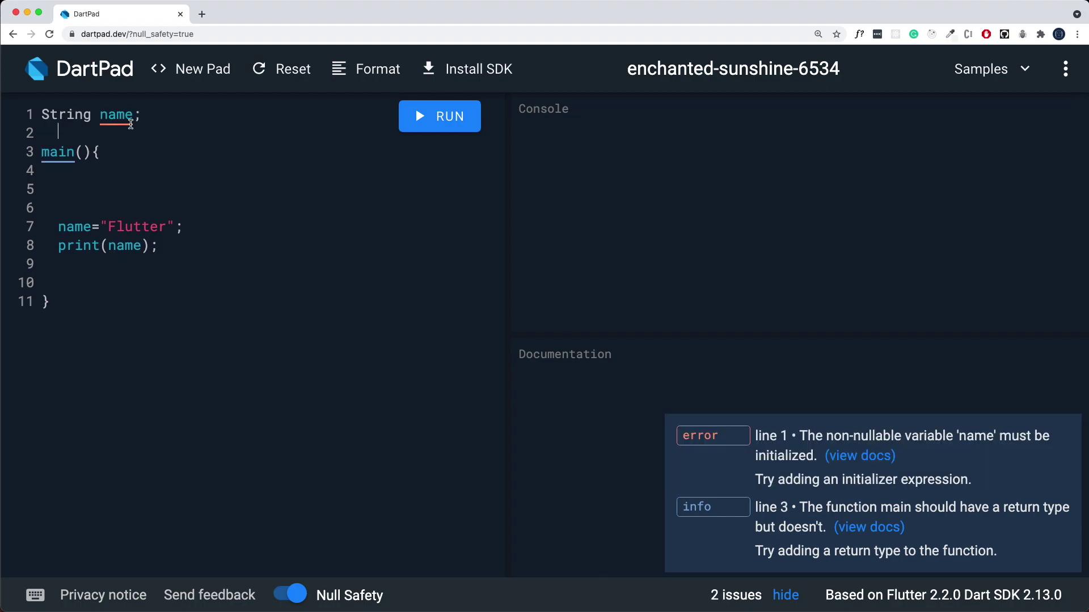
Check the top-level name's documentation, adding and then removing ? after String.
{"action": "left_click", "coordinate": [128, 116]}
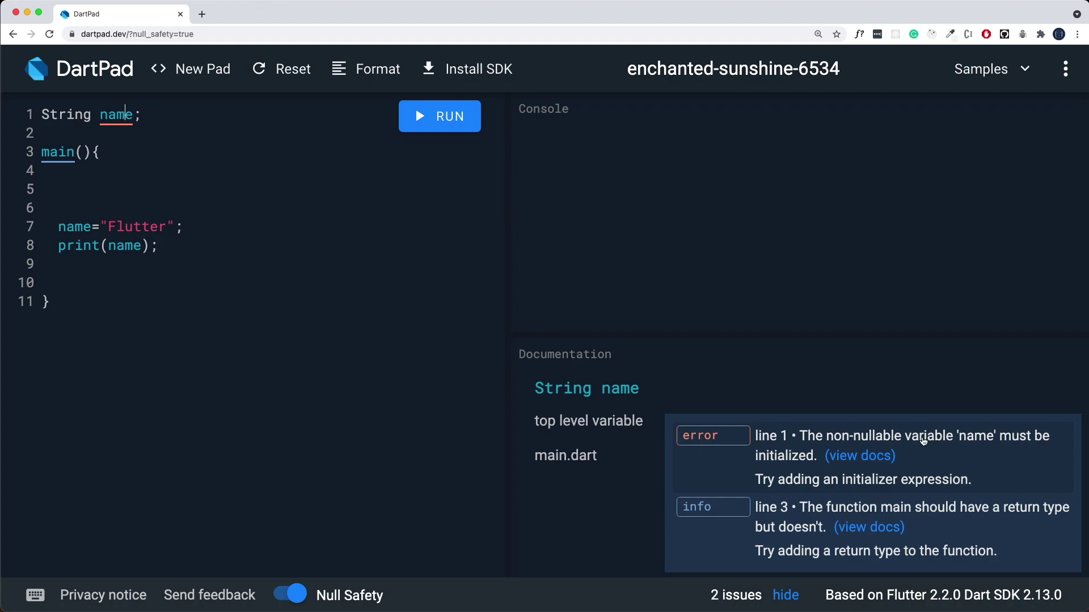
{"action": "left_click", "coordinate": [93, 115]}
{"action": "type", "text": "?"}
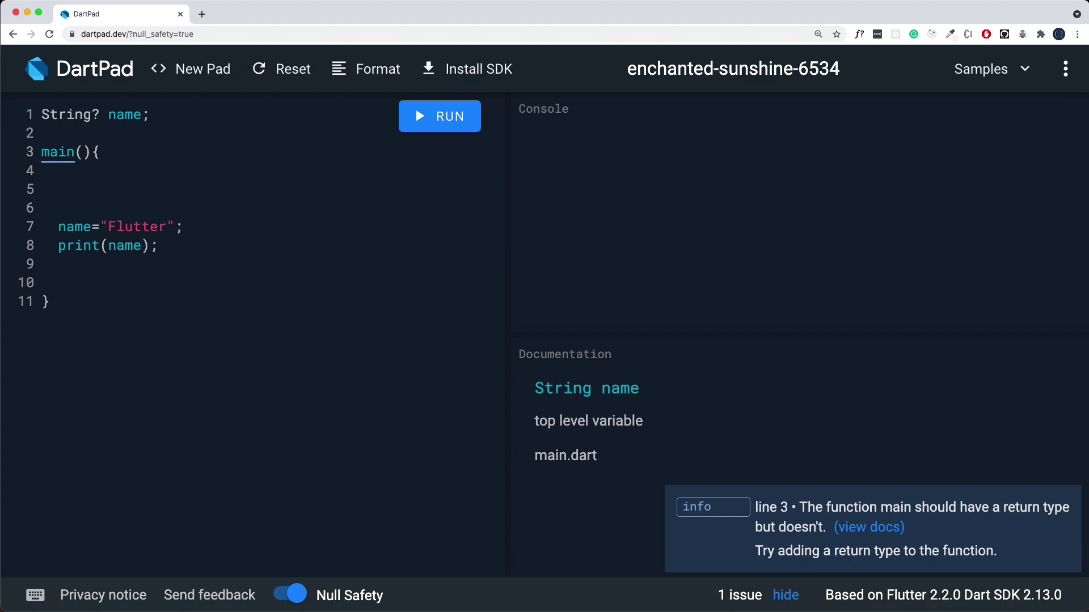
{"action": "key", "text": "BackSpace"}
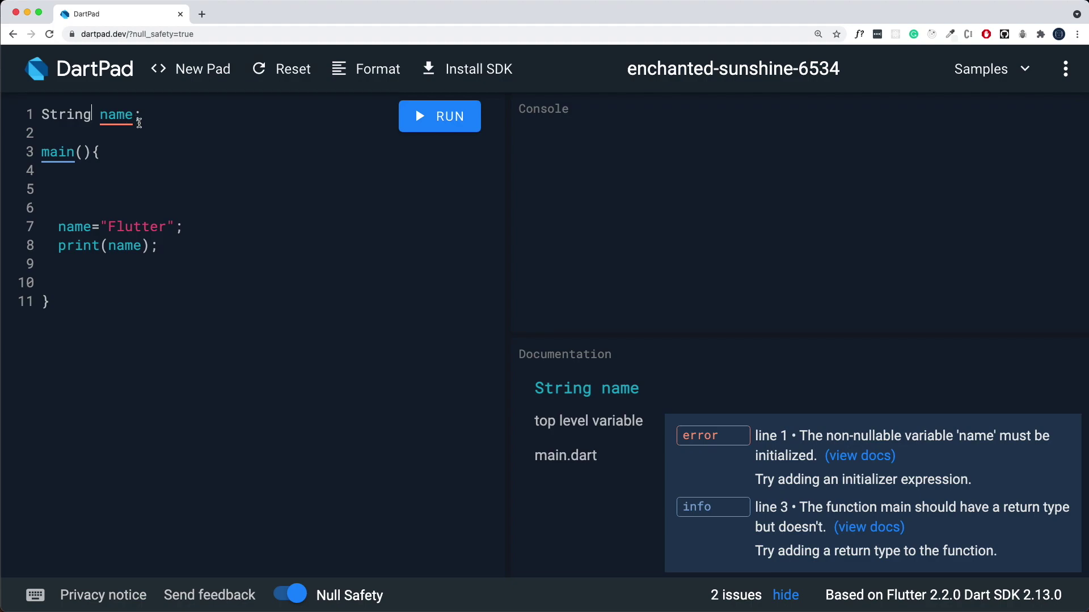
{"action": "left_click_drag", "start_coordinate": [149, 125], "coordinate": [19, 117]}
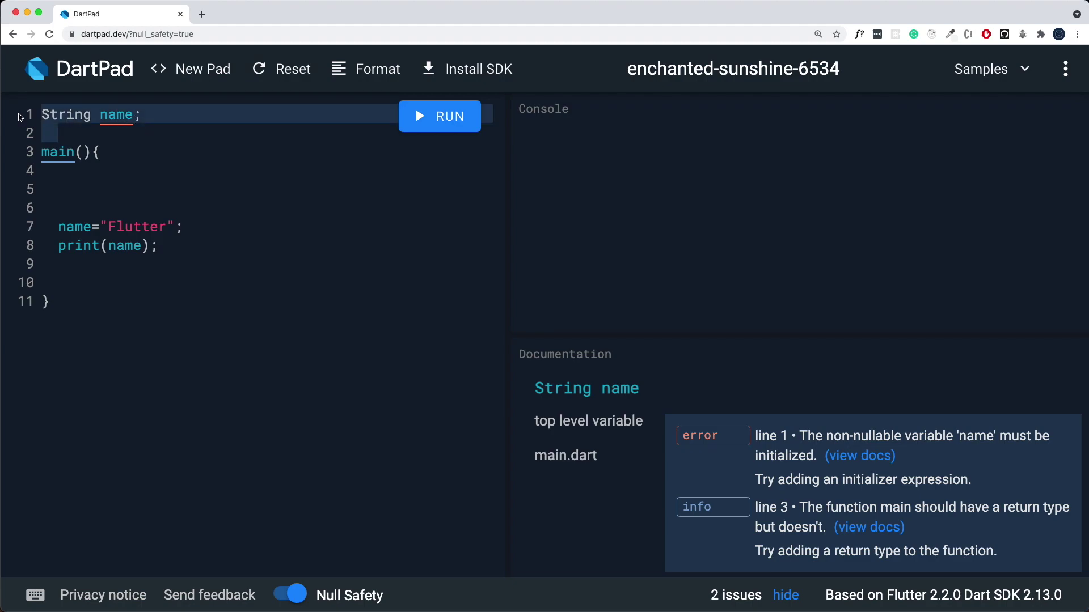
{"action": "key", "text": "super+x"}
{"action": "left_click", "coordinate": [78, 191]}
{"action": "key", "text": "super+v"}
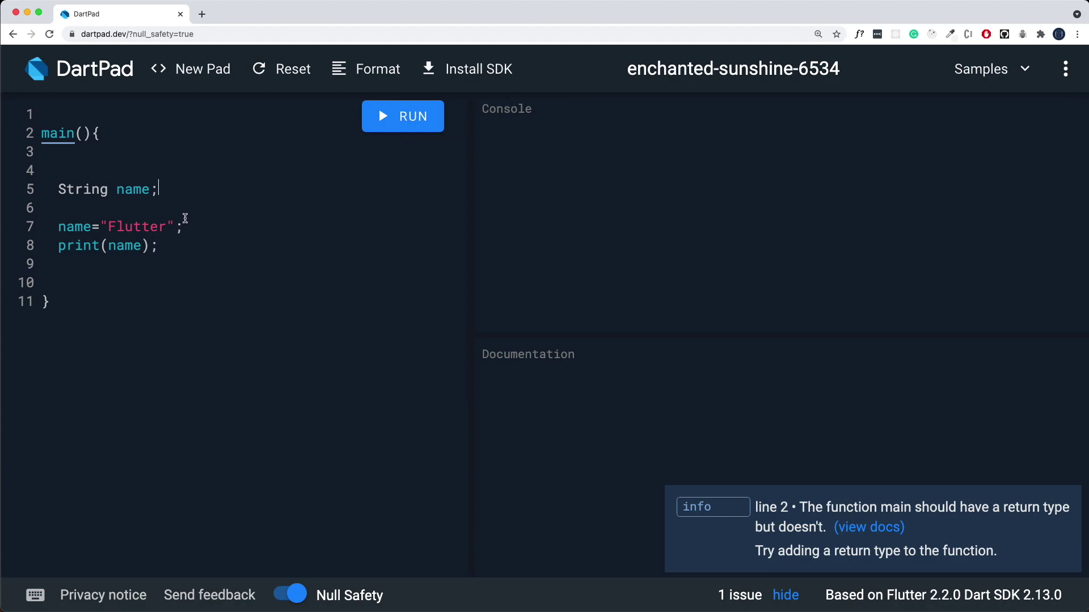
{"action": "left_click_drag", "start_coordinate": [162, 190], "coordinate": [58, 170]}
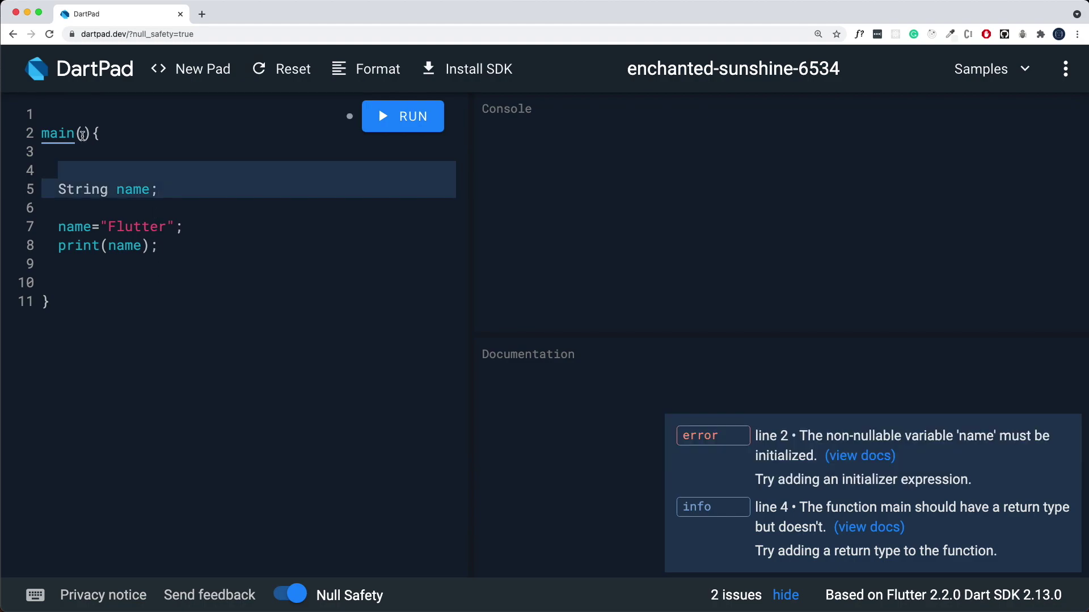
{"action": "key", "text": "BackSpace"}
{"action": "key", "text": "super+v"}
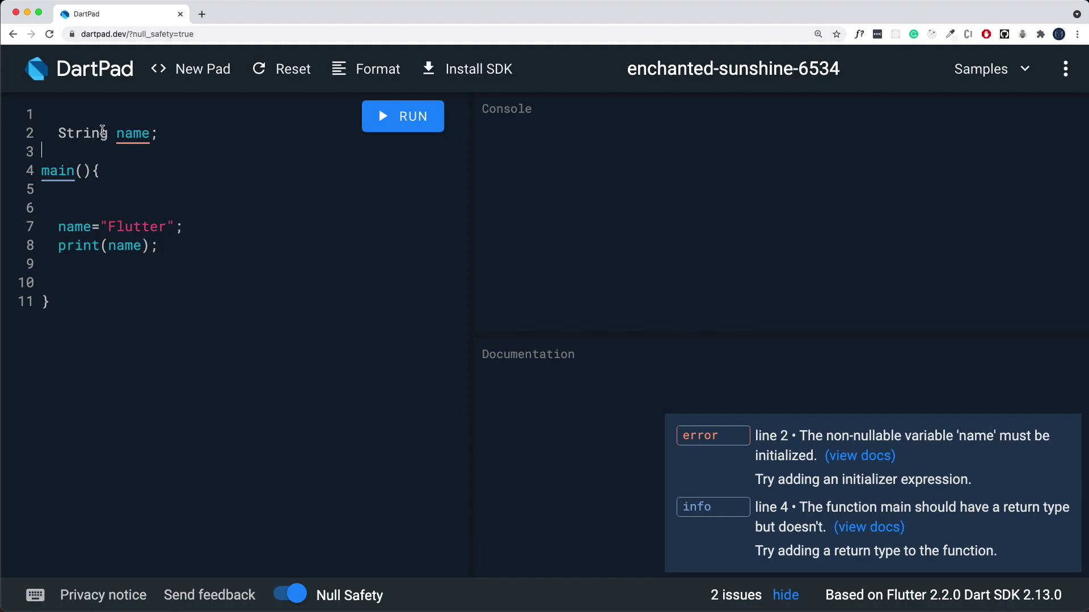
{"action": "mouse_move", "coordinate": [56, 226]}
{"action": "left_mouse_down"}
{"action": "mouse_move", "coordinate": [183, 226]}
{"action": "mouse_move", "coordinate": [58, 246]}
{"action": "left_mouse_up"}
{"action": "left_click", "coordinate": [134, 246]}
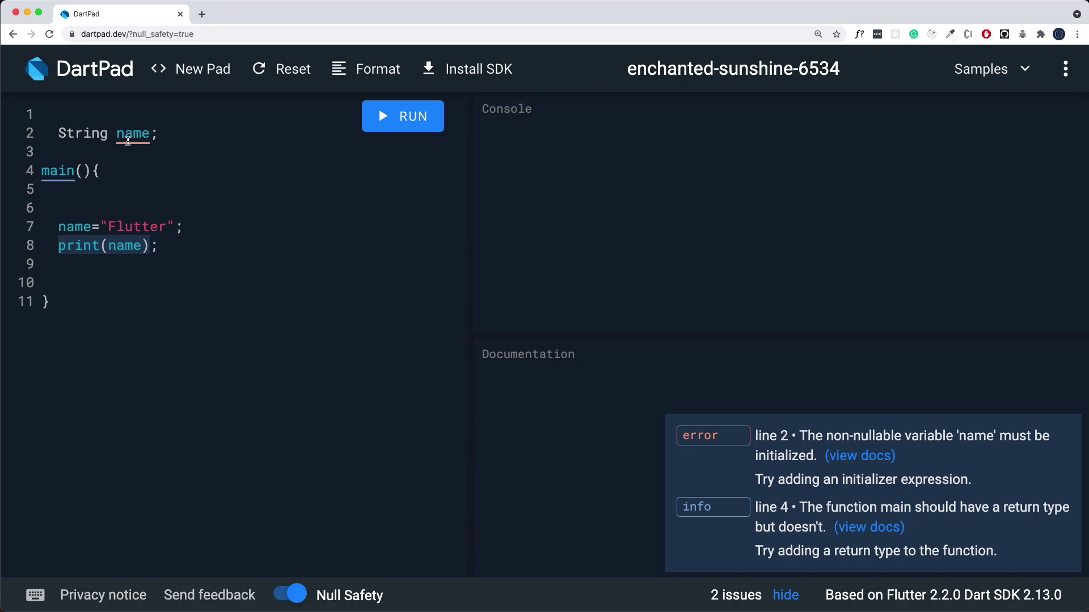
{"action": "left_click", "coordinate": [128, 136]}
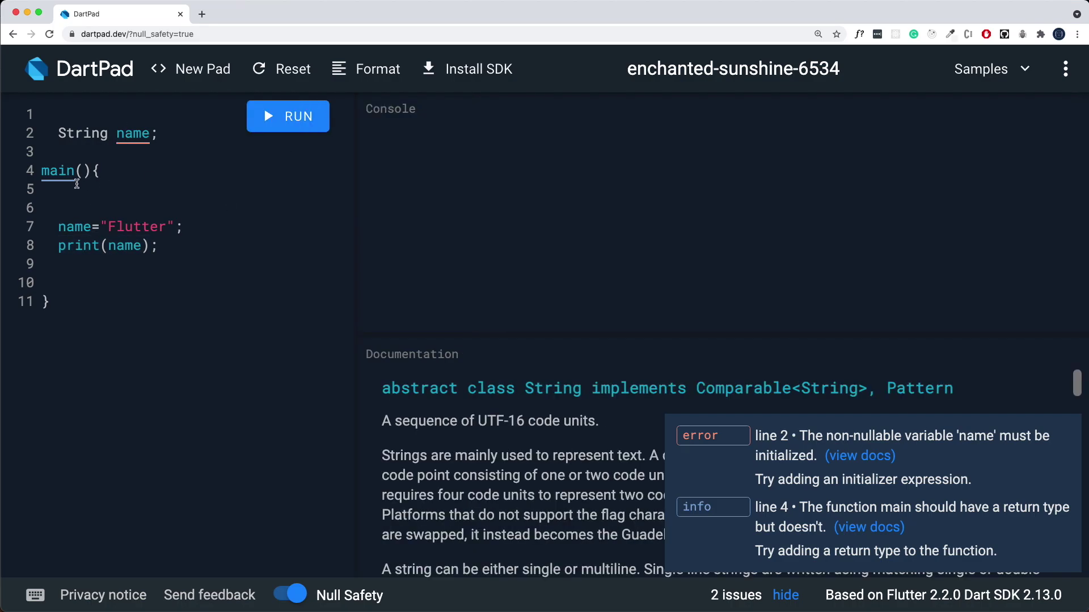
{"action": "left_click", "coordinate": [62, 206]}
{"action": "left_click_drag", "start_coordinate": [55, 133], "coordinate": [158, 132]}
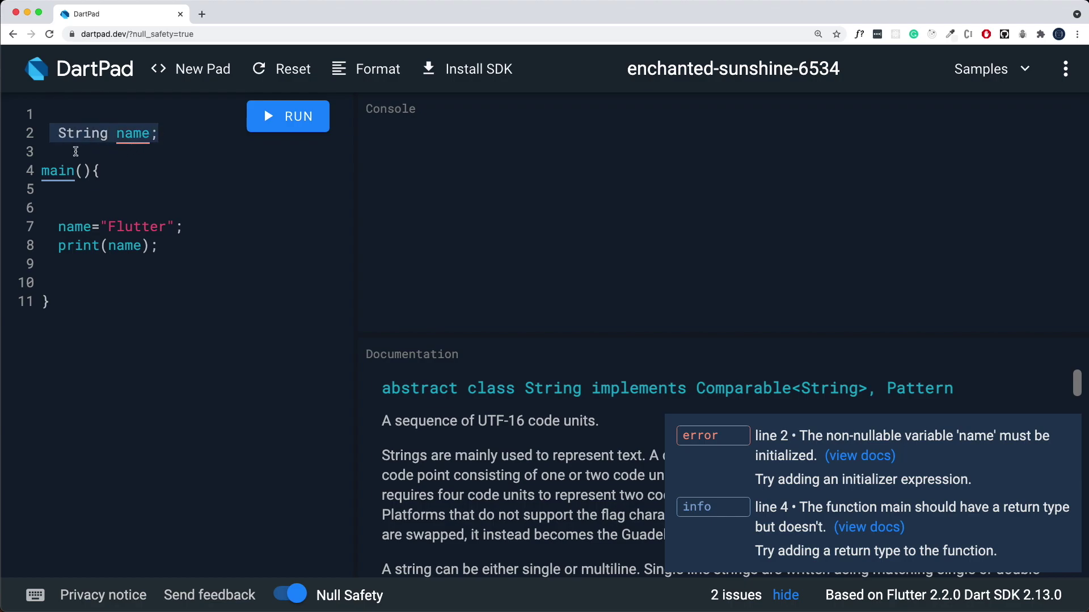
Change the top-level declaration to late String name; and run the code to print Flutter.
{"action": "left_click", "coordinate": [57, 133]}
{"action": "type", "text": "late"}
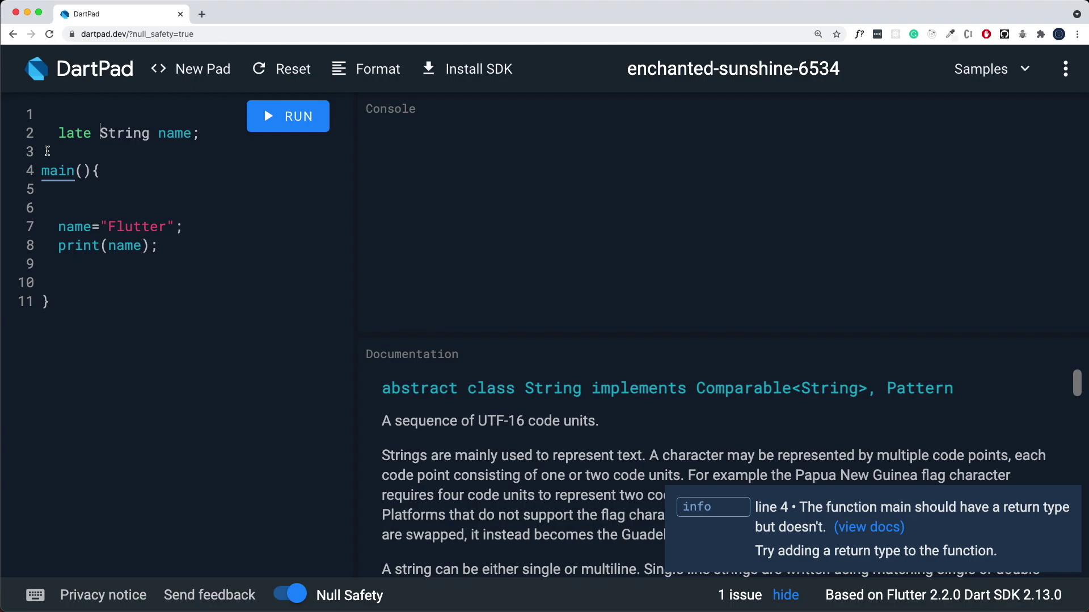
{"action": "left_click_drag", "start_coordinate": [210, 134], "coordinate": [59, 128]}
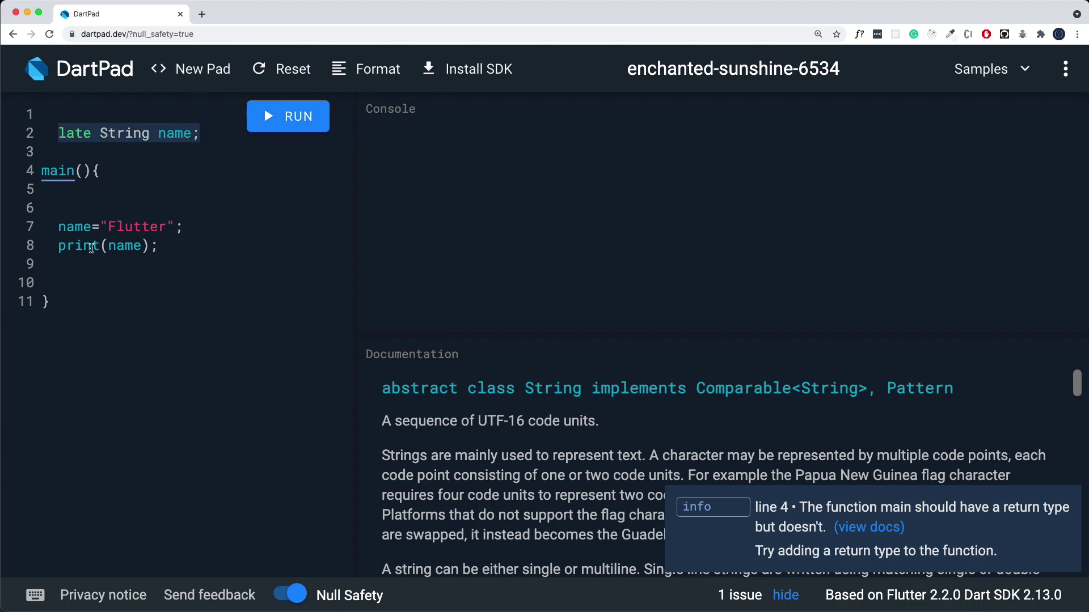
{"action": "left_click_drag", "start_coordinate": [58, 246], "coordinate": [64, 263]}
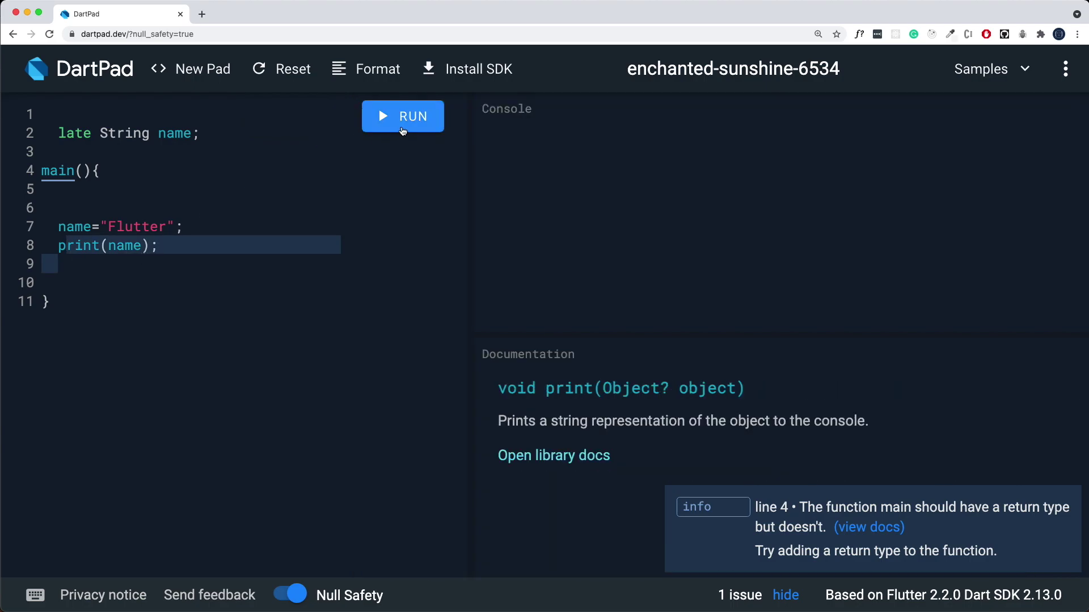
{"action": "left_click", "coordinate": [402, 126]}
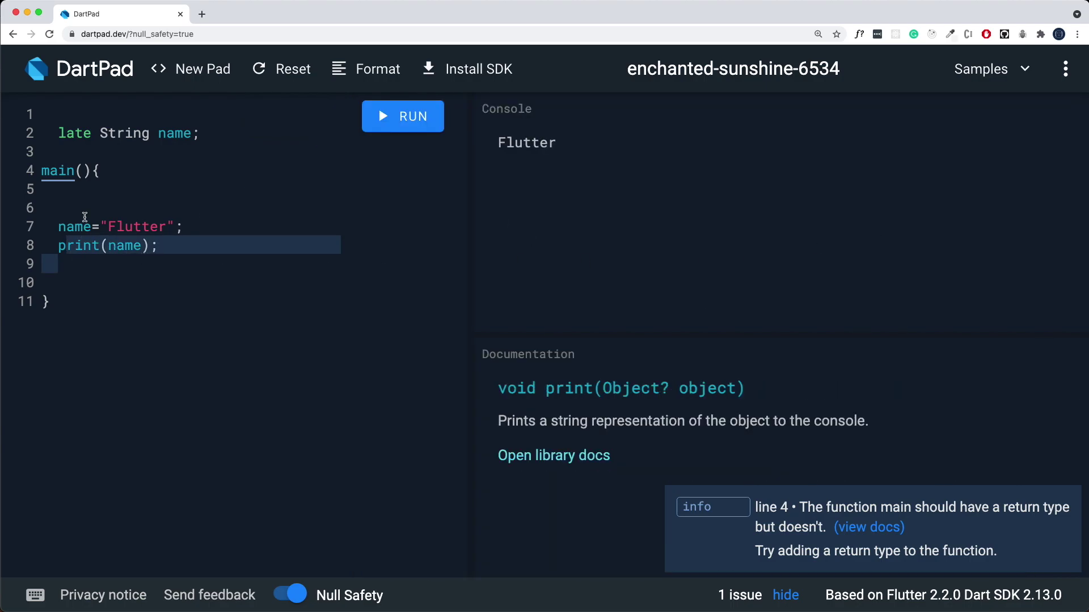
{"action": "left_click", "coordinate": [153, 132]}
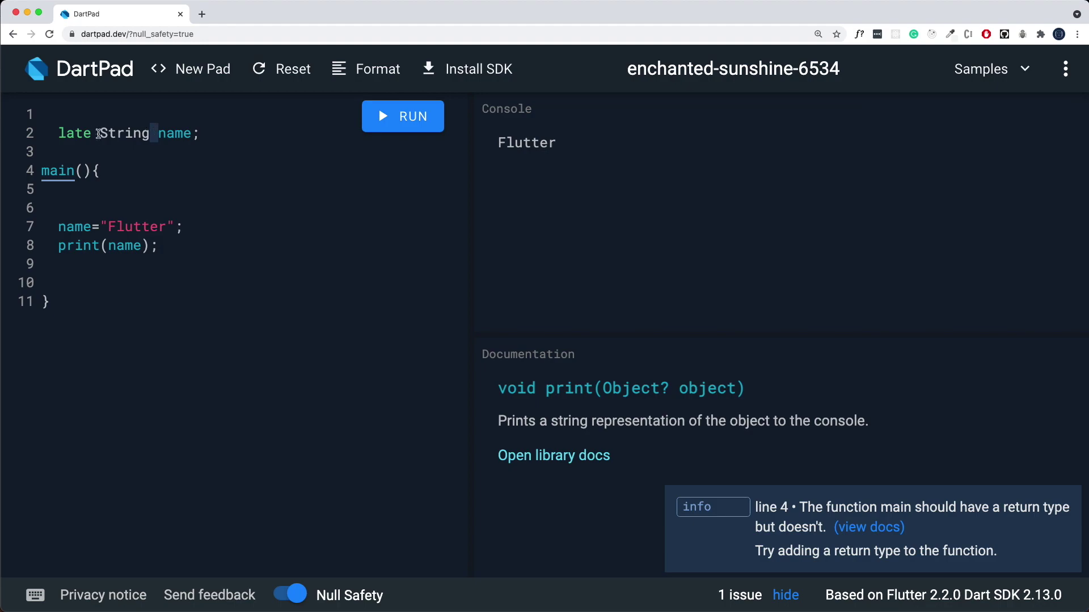
{"action": "triple_click", "coordinate": [153, 133]}
{"action": "key", "text": "super+x"}
{"action": "left_click", "coordinate": [74, 190]}
{"action": "key", "text": "super+v"}
{"action": "double_click", "coordinate": [86, 188]}
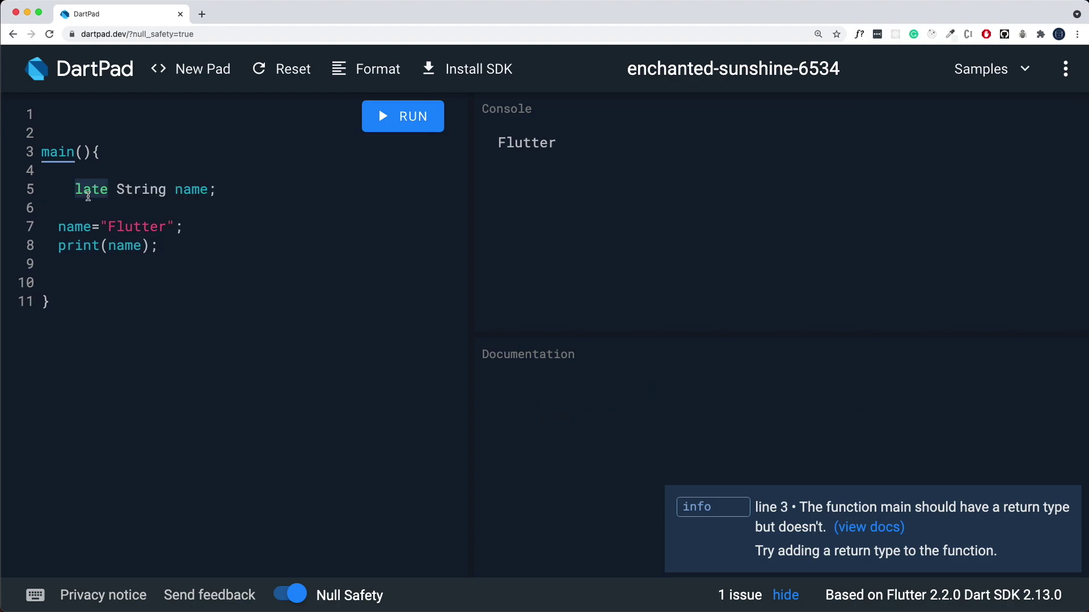
{"action": "key", "text": "BackSpace"}
{"action": "left_click", "coordinate": [402, 116]}
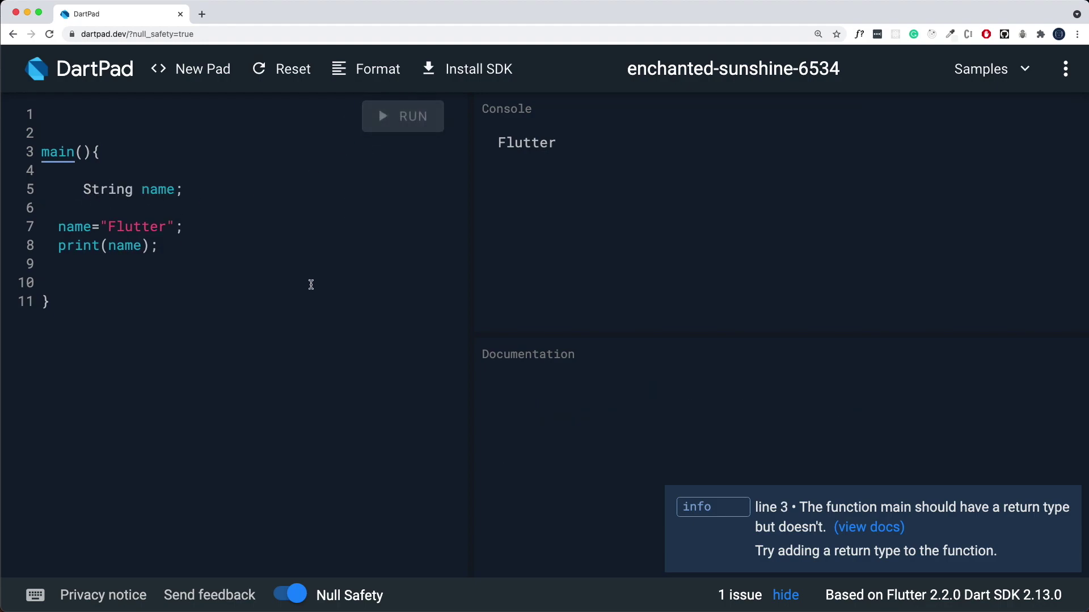
{"action": "left_click", "coordinate": [136, 189]}
{"action": "left_click_drag", "start_coordinate": [187, 190], "coordinate": [51, 171]}
{"action": "key", "text": "super+x"}
{"action": "left_click", "coordinate": [77, 121]}
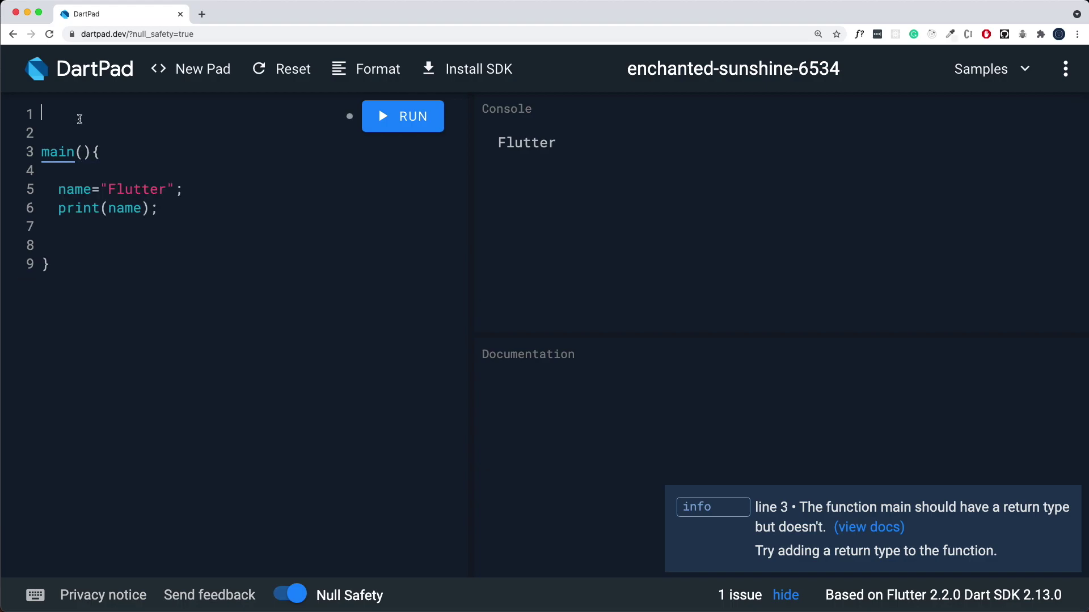
{"action": "key", "text": "super+v"}
{"action": "left_click", "coordinate": [83, 134]}
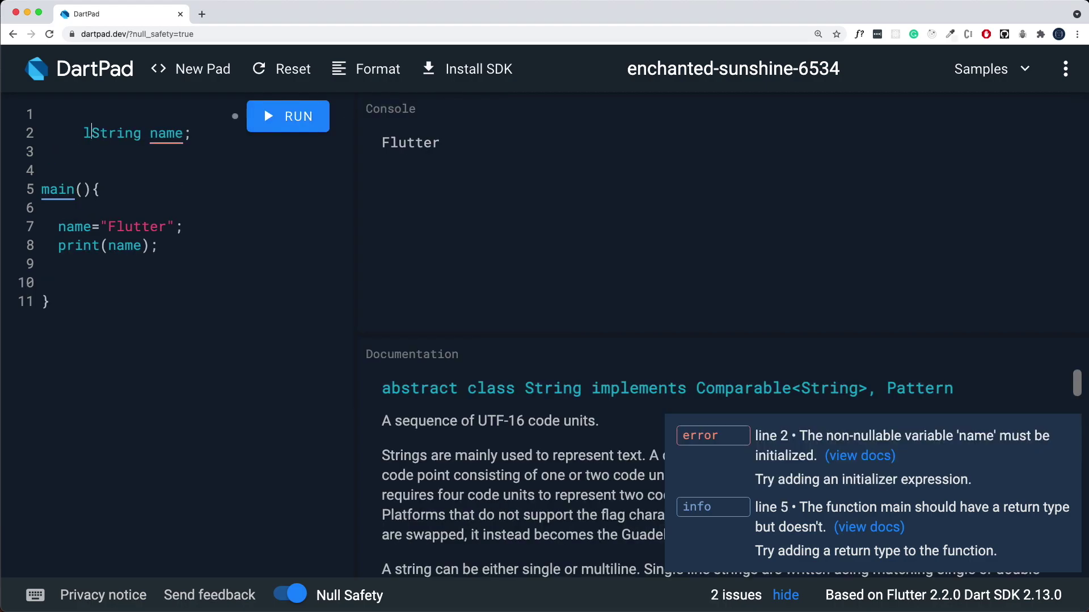
{"action": "type", "text": "late"}
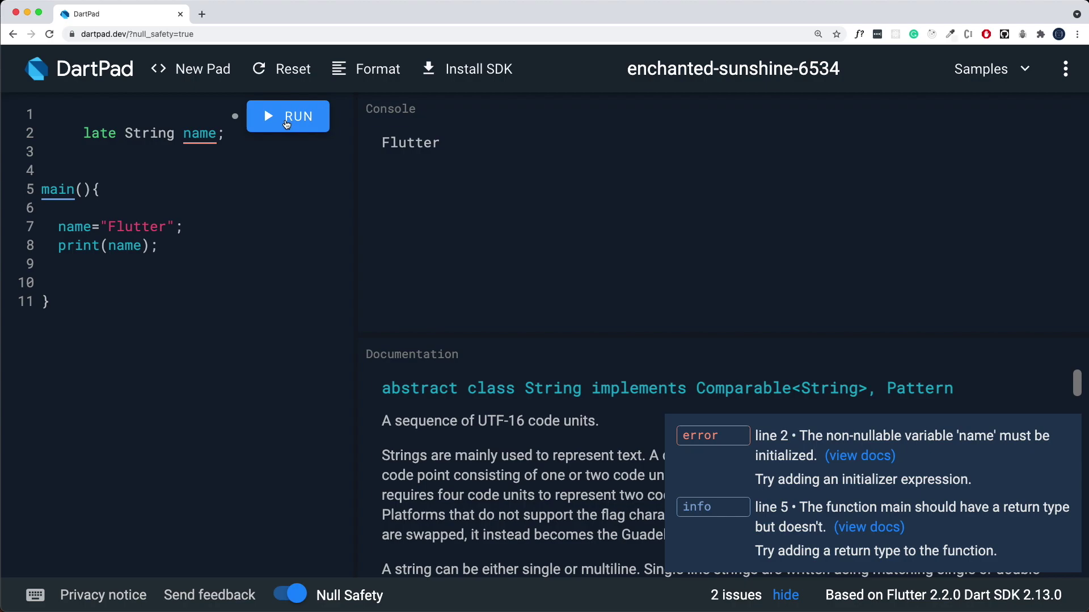